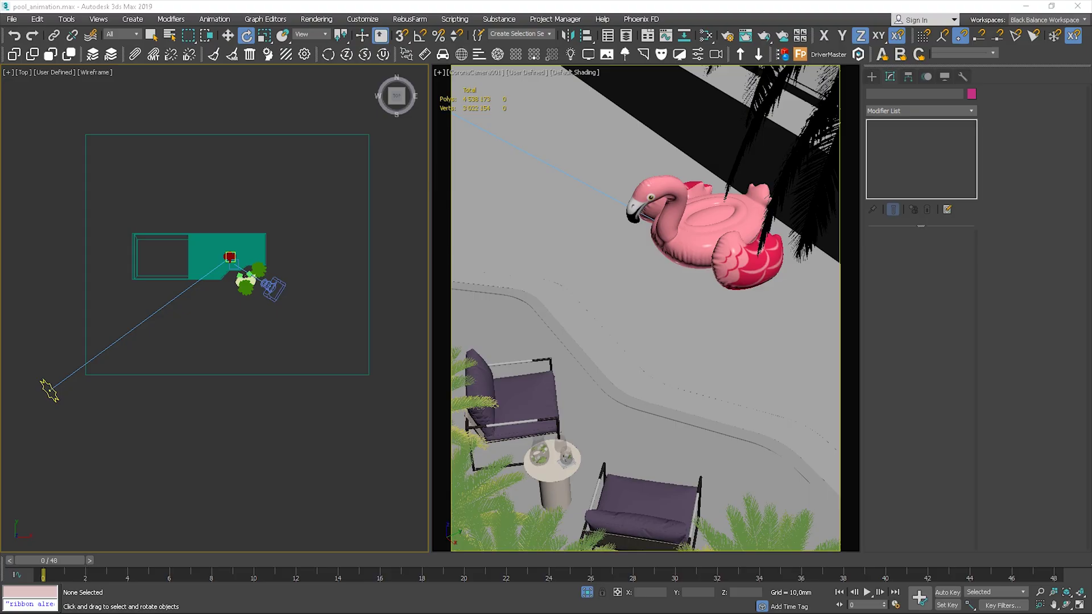
# Step: Select the flamingo, preview it with a CoronaStartInteractive render, then close the render window
pyautogui.click(681, 223)
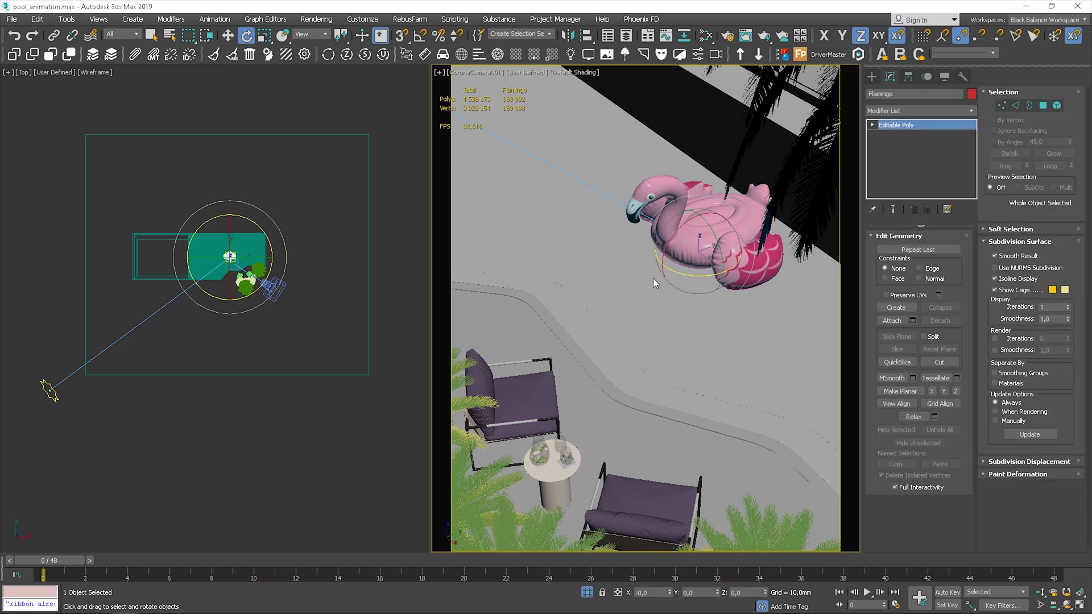
pyautogui.rightClick(657, 304)
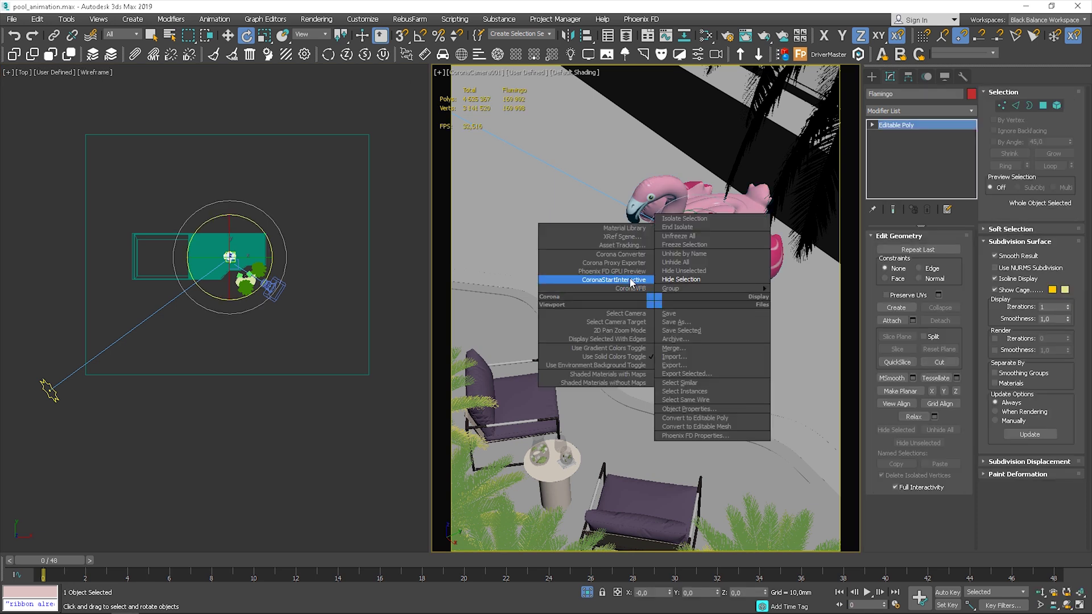
pyautogui.click(631, 278)
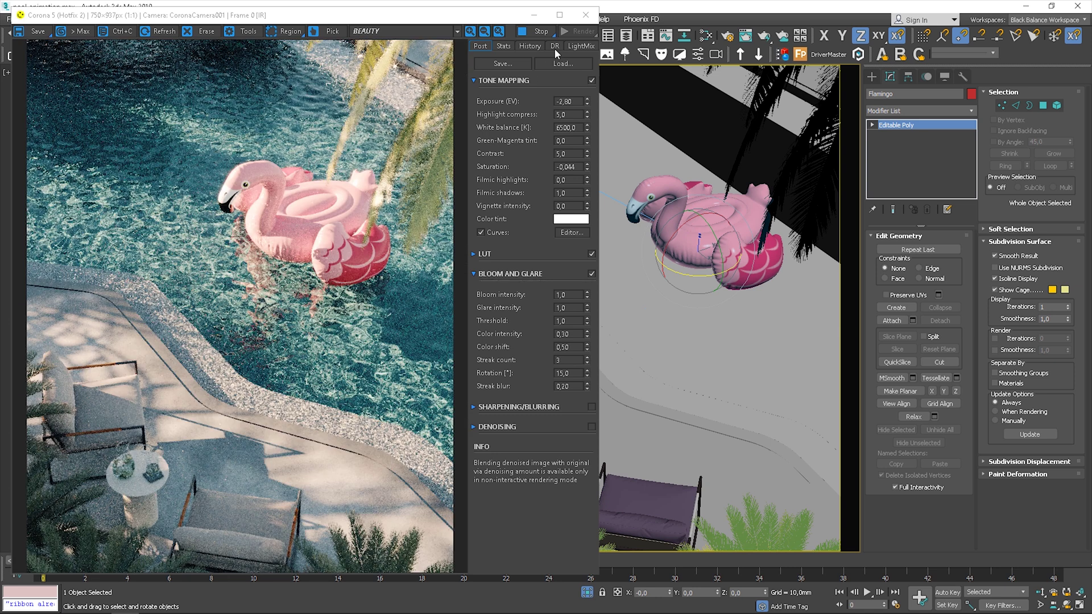
pyautogui.click(586, 15)
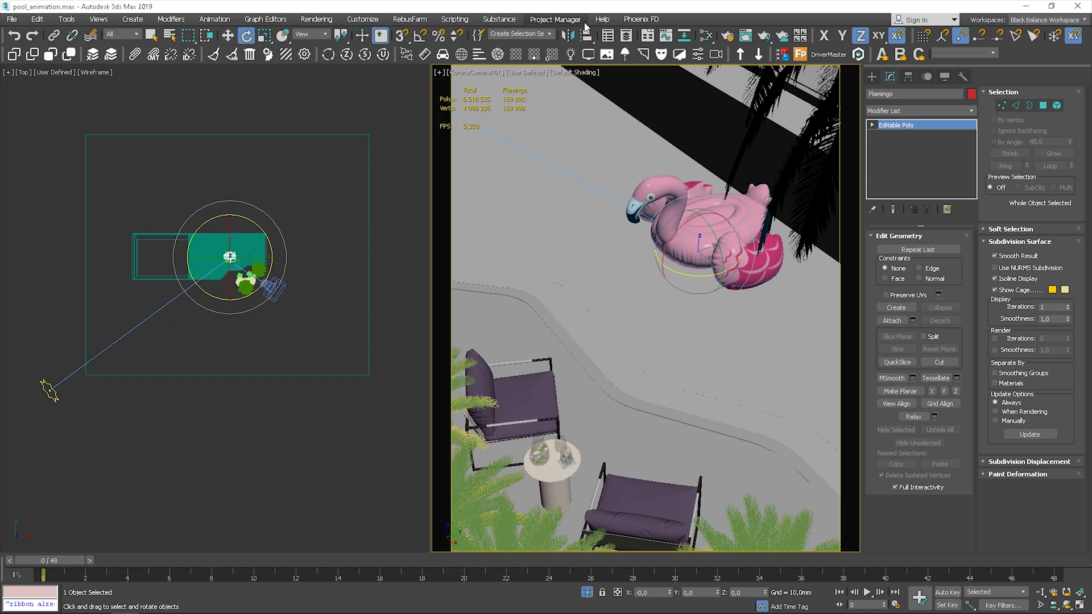
# Step: Set wireframe and shaded viewport display to Object Color, then select the plane Object001
pyautogui.click(615, 245)
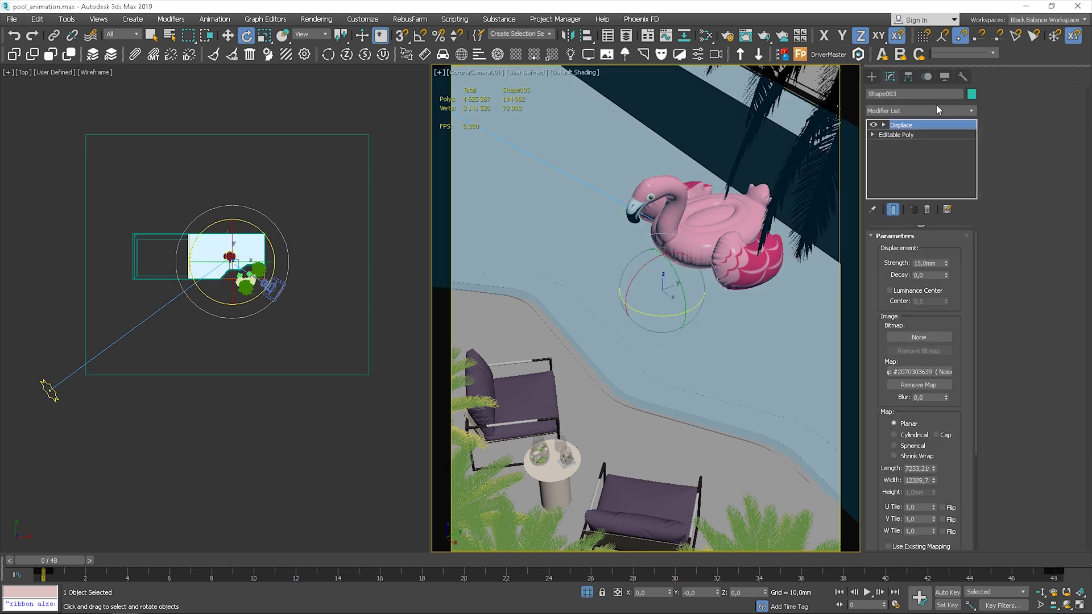
pyautogui.click(928, 76)
pyautogui.click(945, 77)
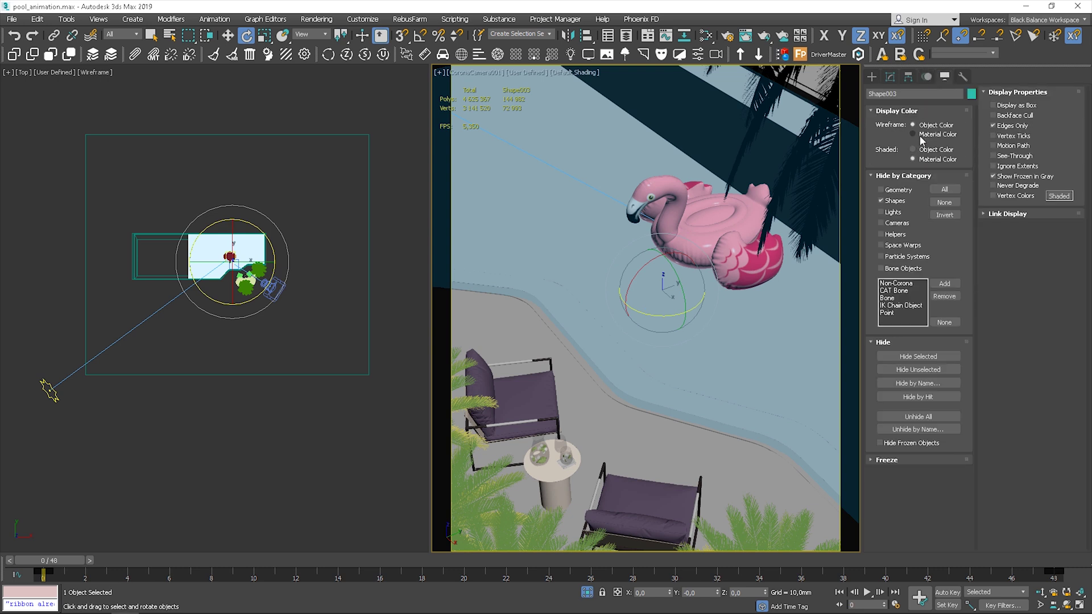
pyautogui.click(923, 135)
pyautogui.click(922, 150)
pyautogui.click(925, 126)
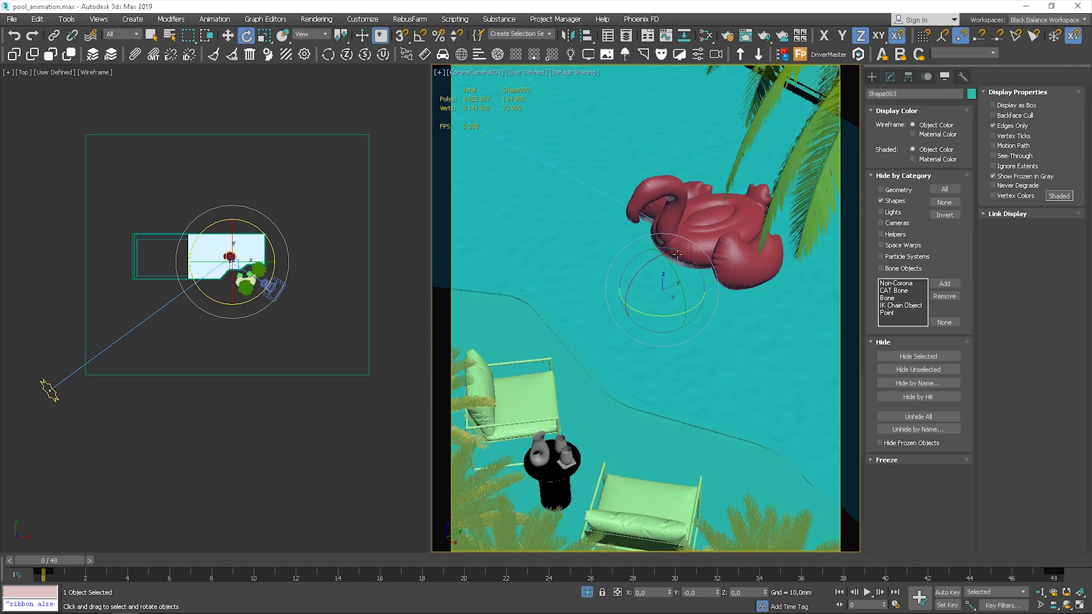
pyautogui.click(332, 332)
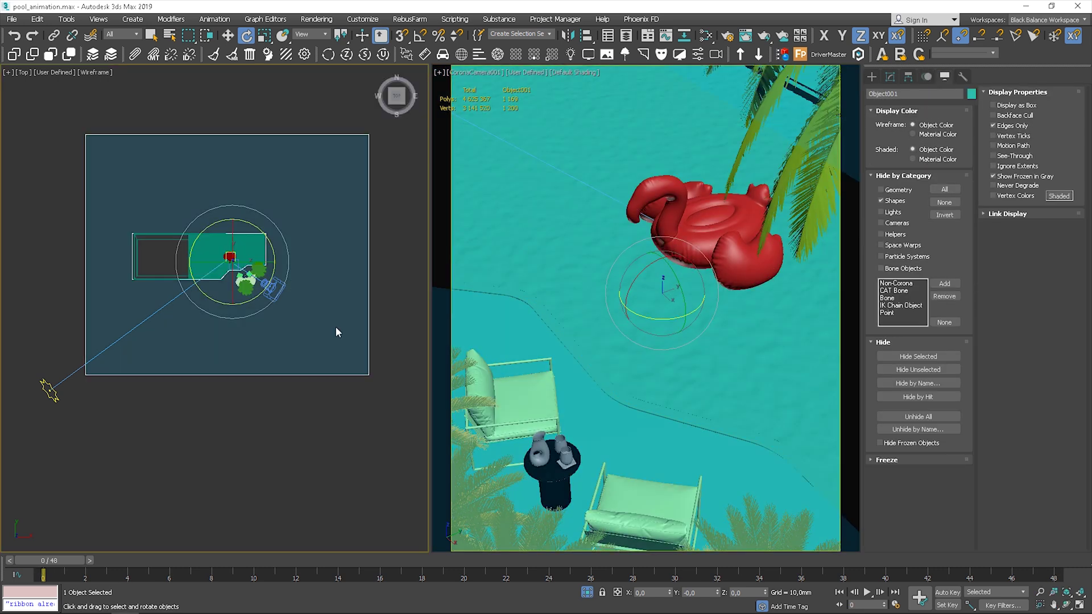
# Step: Open the Slate Material Editor with M and shift it left to reveal the camera view
pyautogui.press('m')
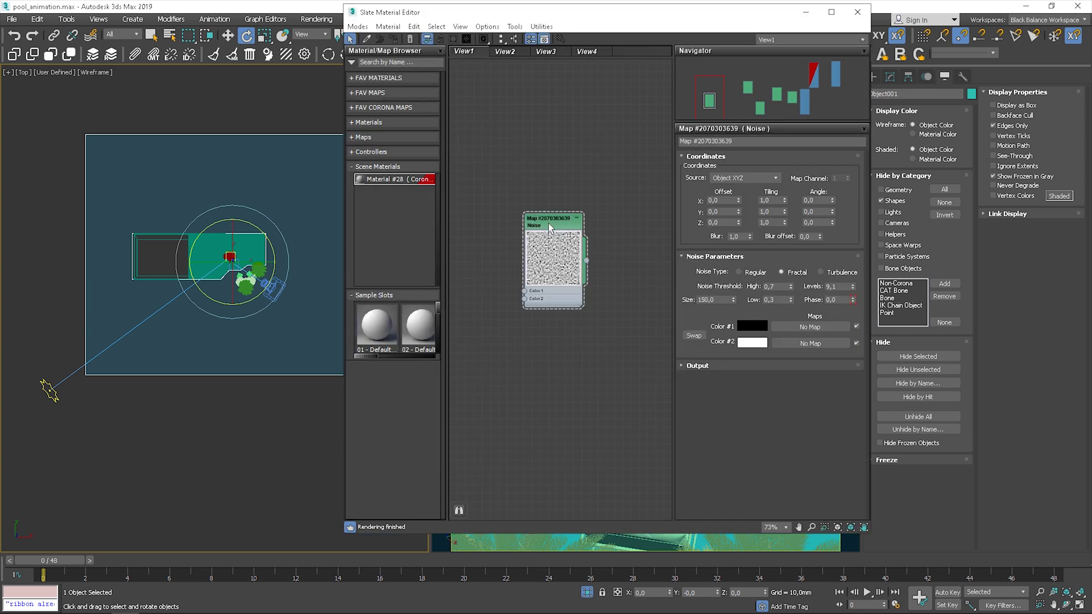
pyautogui.moveTo(549, 223); pyautogui.dragTo(552, 214)
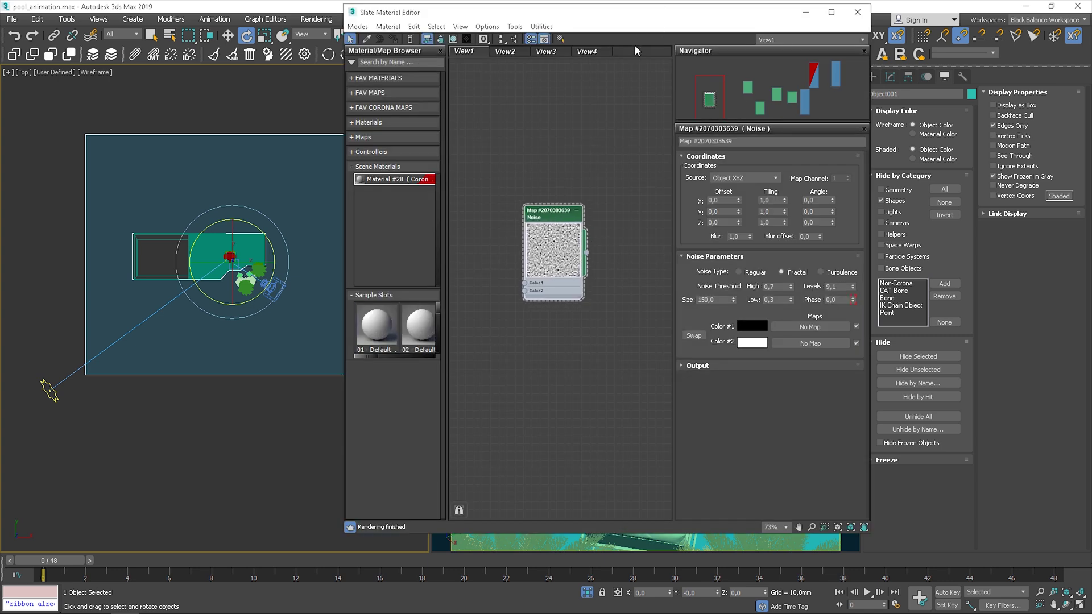
pyautogui.moveTo(626, 12); pyautogui.dragTo(309, 42)
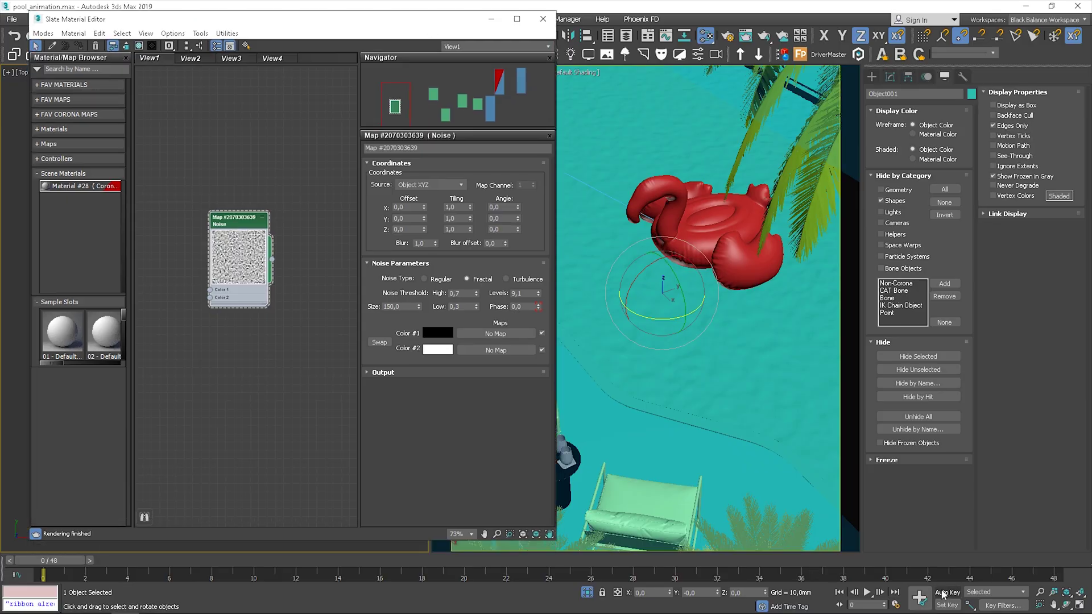
# Step: With Auto Key on, keyframe the Noise Phase at 2,0 on frame 48
pyautogui.click(947, 592)
pyautogui.moveTo(62, 558); pyautogui.dragTo(1080, 543)
pyautogui.press('e')
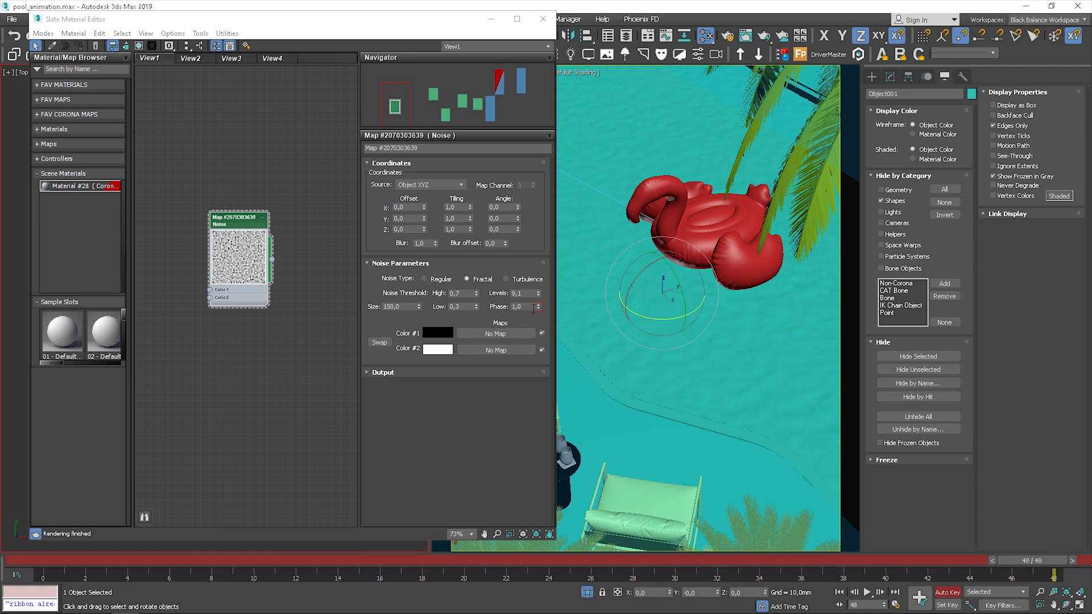
pyautogui.moveTo(538, 308); pyautogui.dragTo(540, 297)
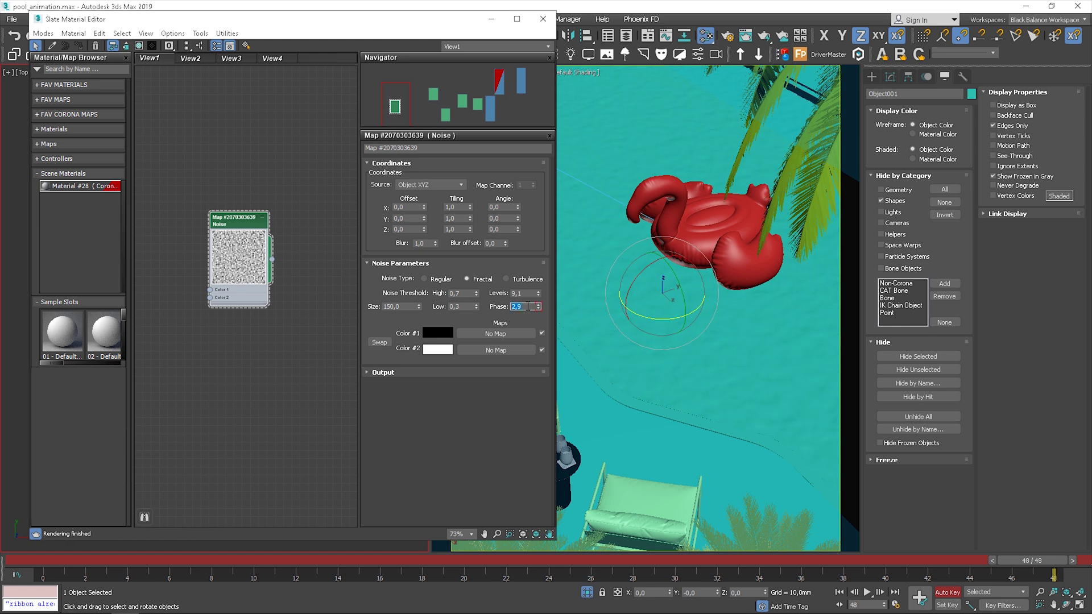
pyautogui.write('2')
pyautogui.press('Return')
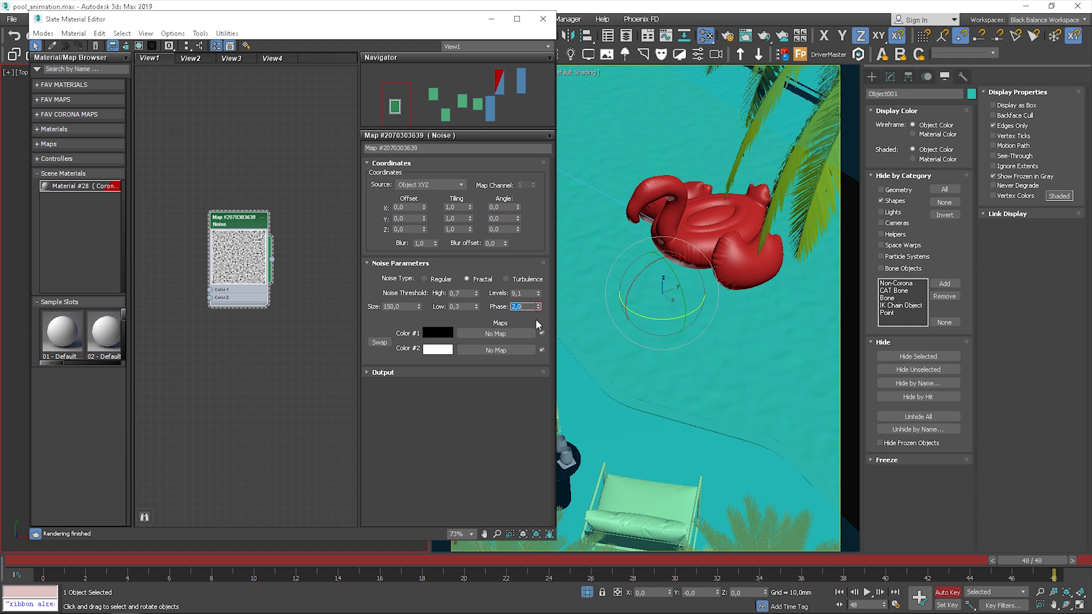
pyautogui.click(947, 592)
# Step: Play back the Phase animation, return to frame 0, and clone the Noise node below
pyautogui.moveTo(1019, 565); pyautogui.dragTo(24, 555)
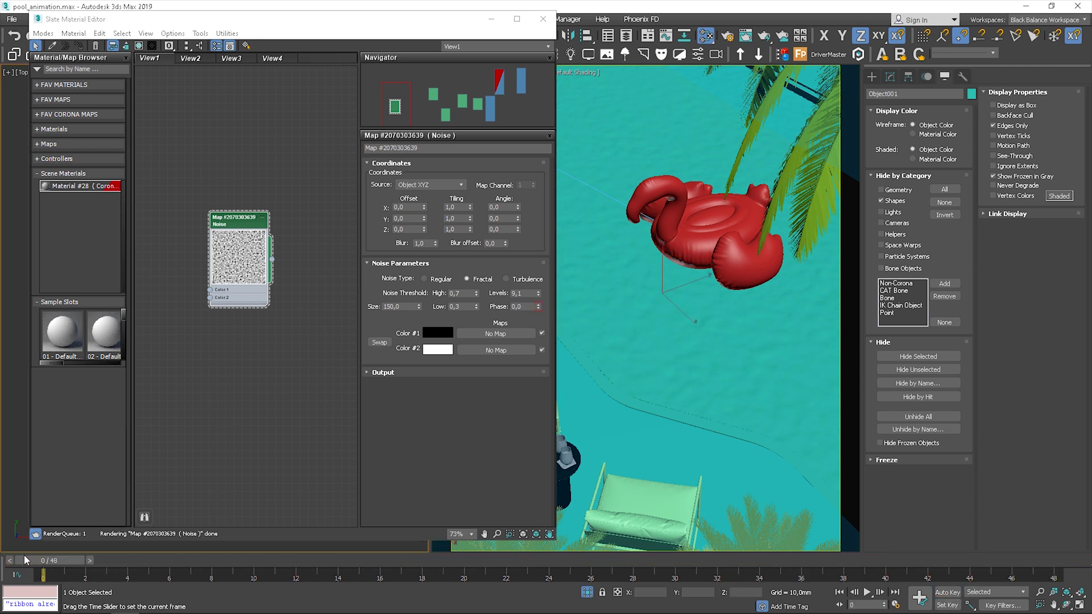
pyautogui.click(867, 593)
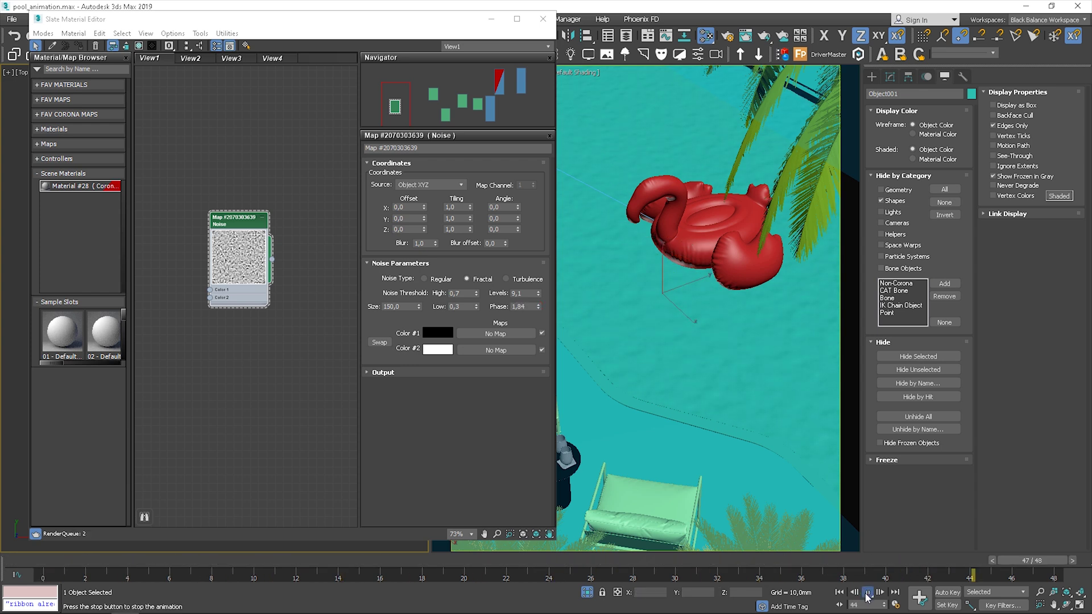
pyautogui.click(867, 592)
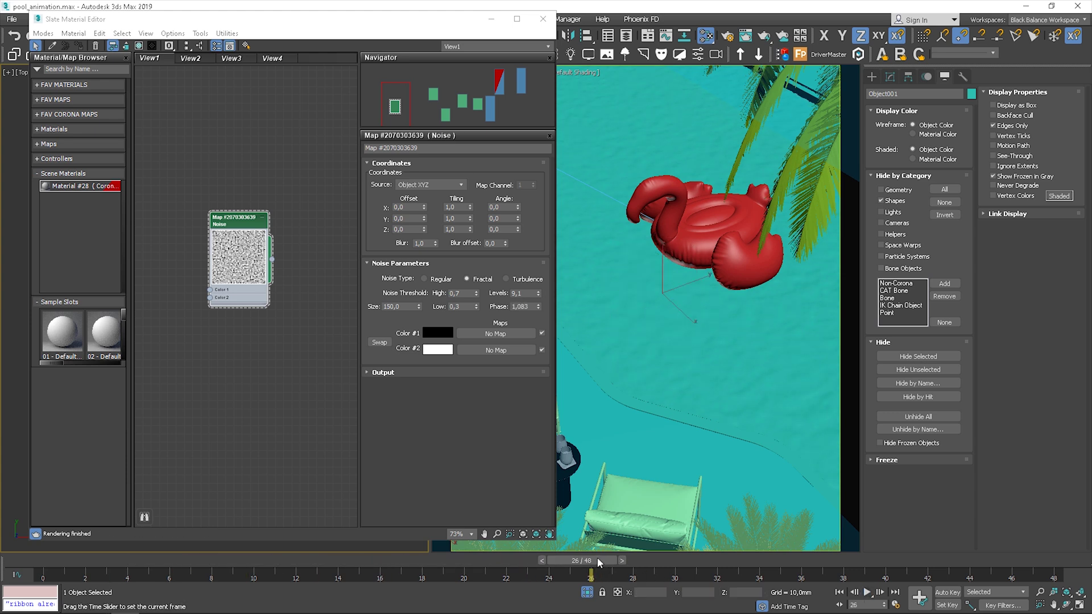
pyautogui.moveTo(597, 558); pyautogui.dragTo(1084, 544)
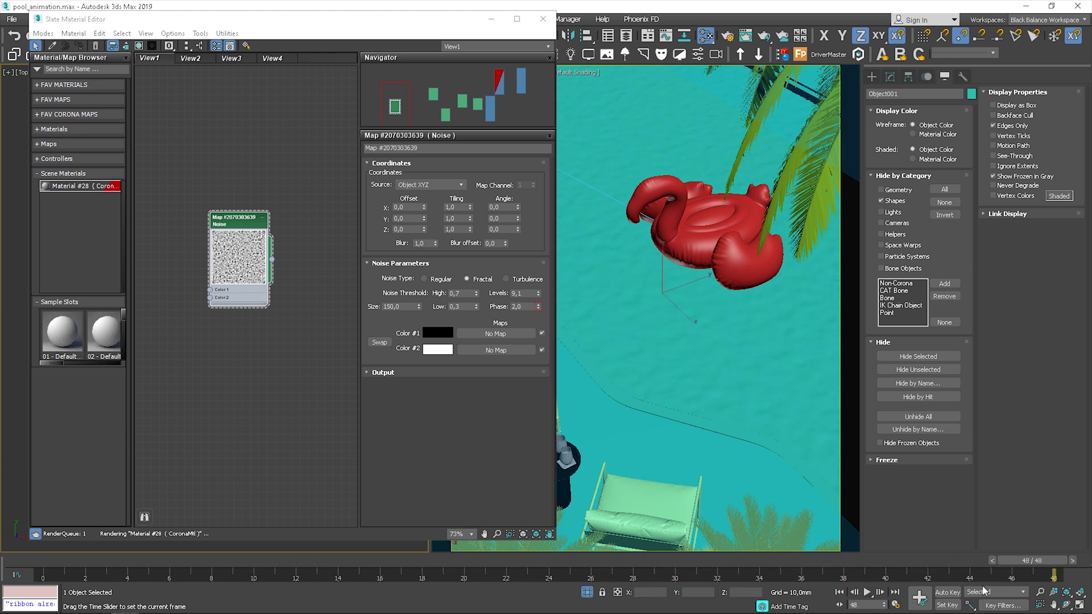
pyautogui.click(839, 593)
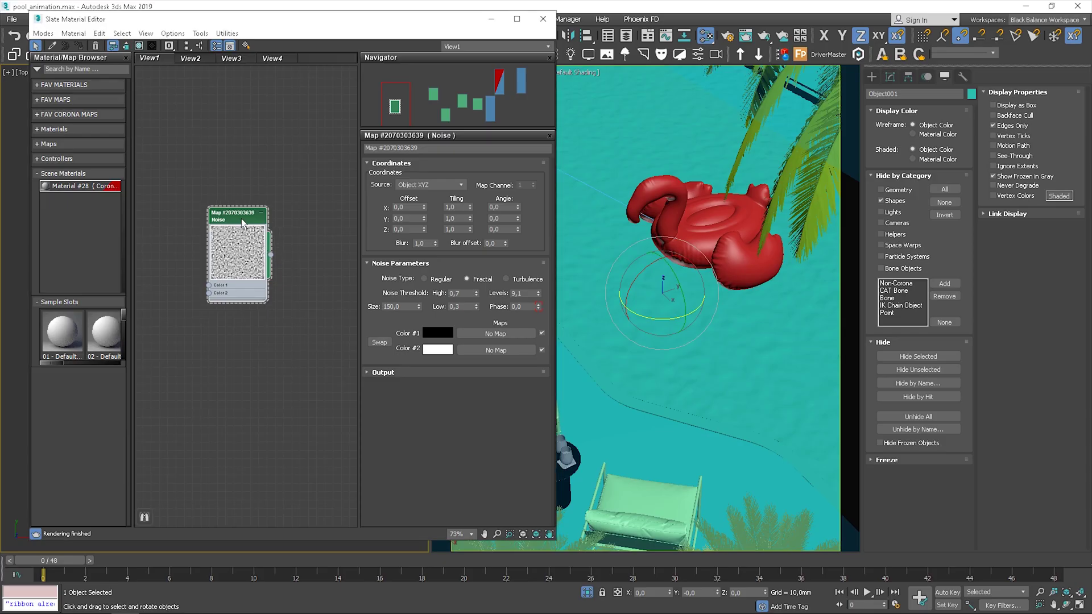
pyautogui.moveTo(242, 218)
pyautogui.mouseDown()
pyautogui.moveTo(236, 206)
pyautogui.moveTo(231, 308)
pyautogui.mouseUp()
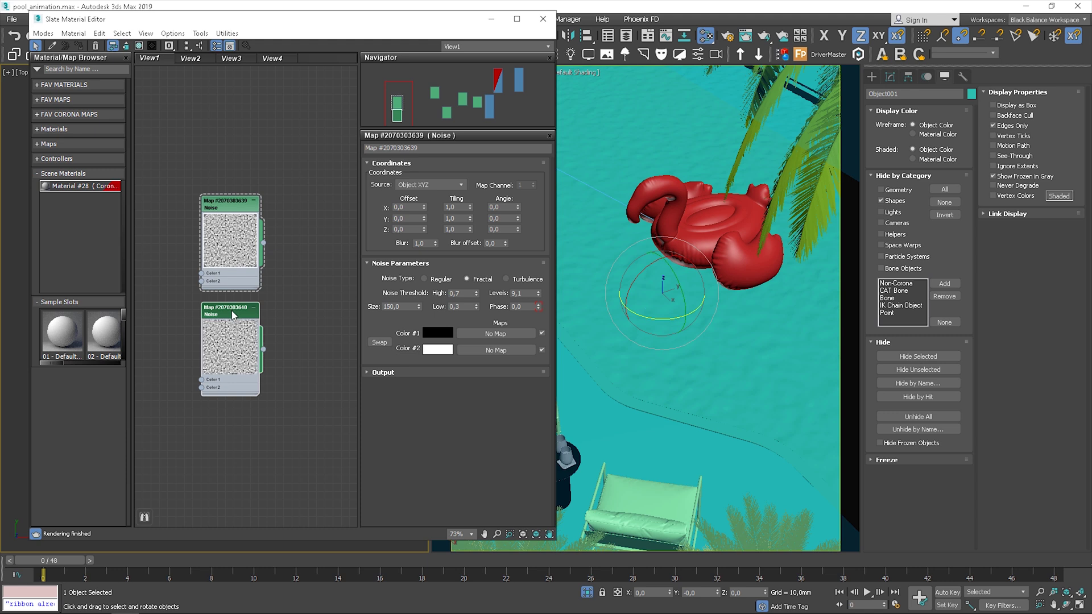
# Step: Give the copied Noise map a Phase of -2,0 and scrub the timeline to check it
pyautogui.click(232, 311)
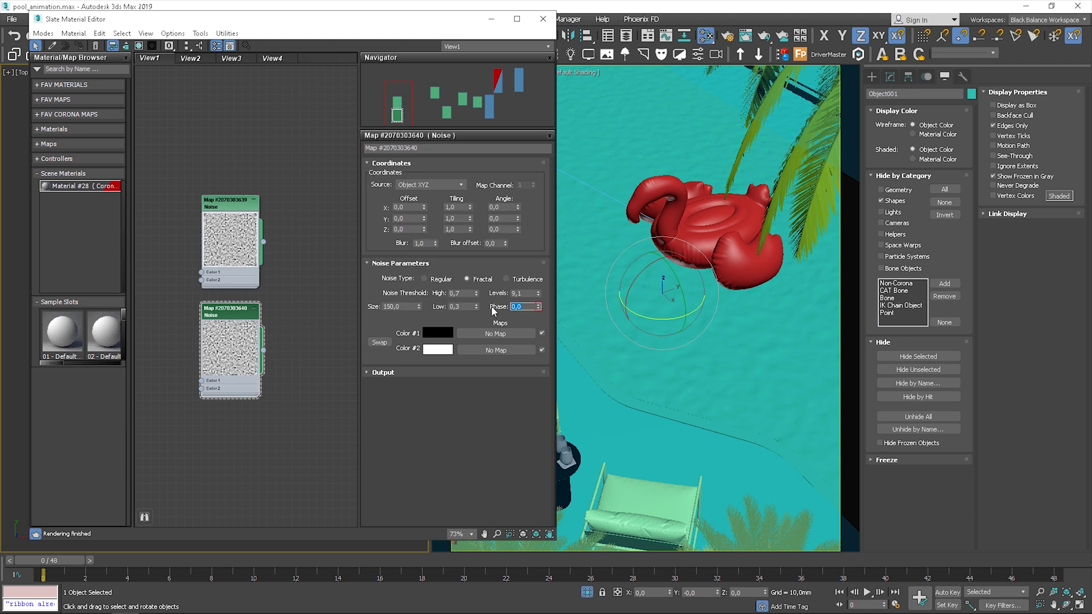
pyautogui.press('Return')
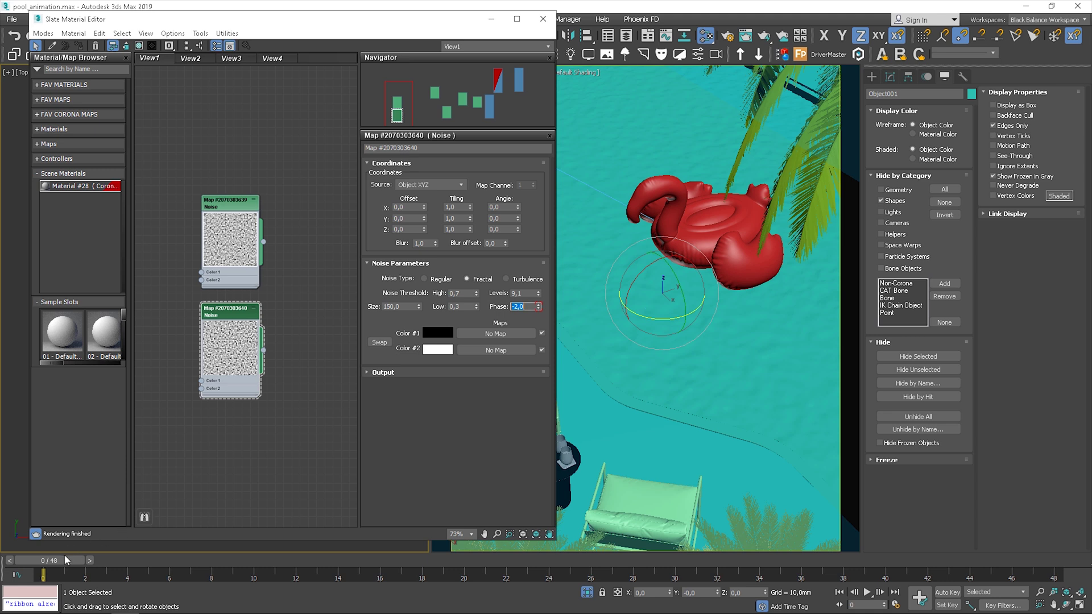
pyautogui.moveTo(66, 560); pyautogui.dragTo(1016, 540)
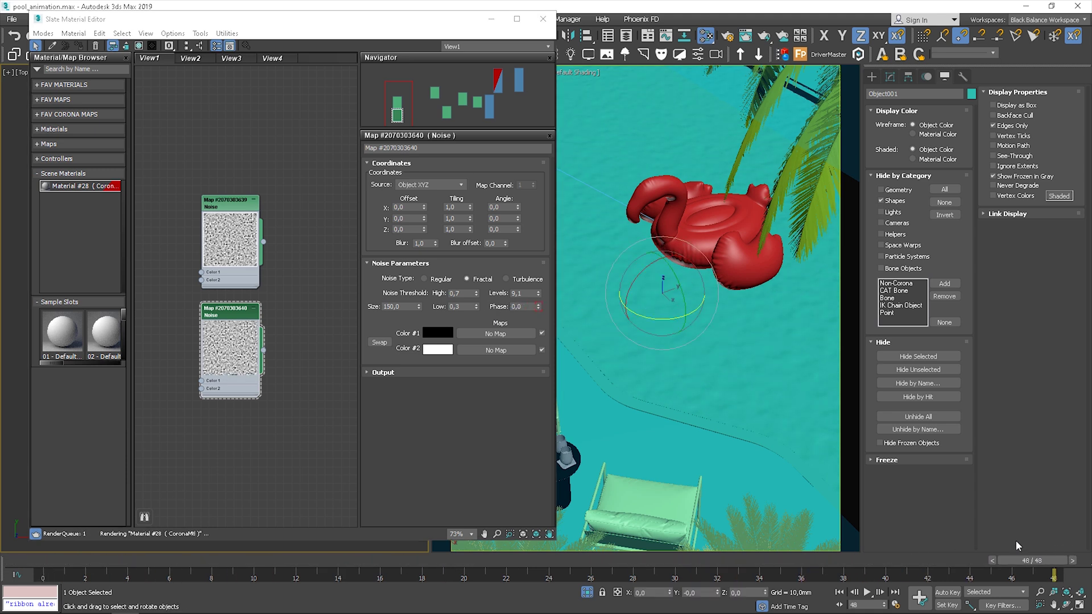
pyautogui.click(225, 203)
pyautogui.moveTo(1029, 562); pyautogui.dragTo(45, 535)
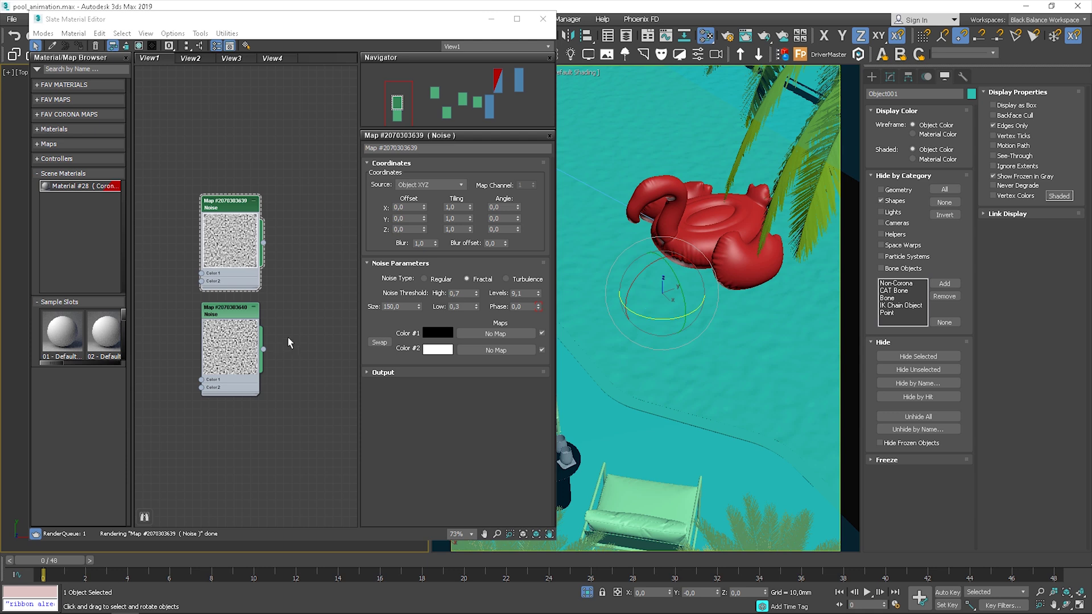
pyautogui.rightClick(307, 311)
# Step: Add a Mix map right of the Noise maps and wire the first Noise into Color 1
pyautogui.moveTo(325, 330)
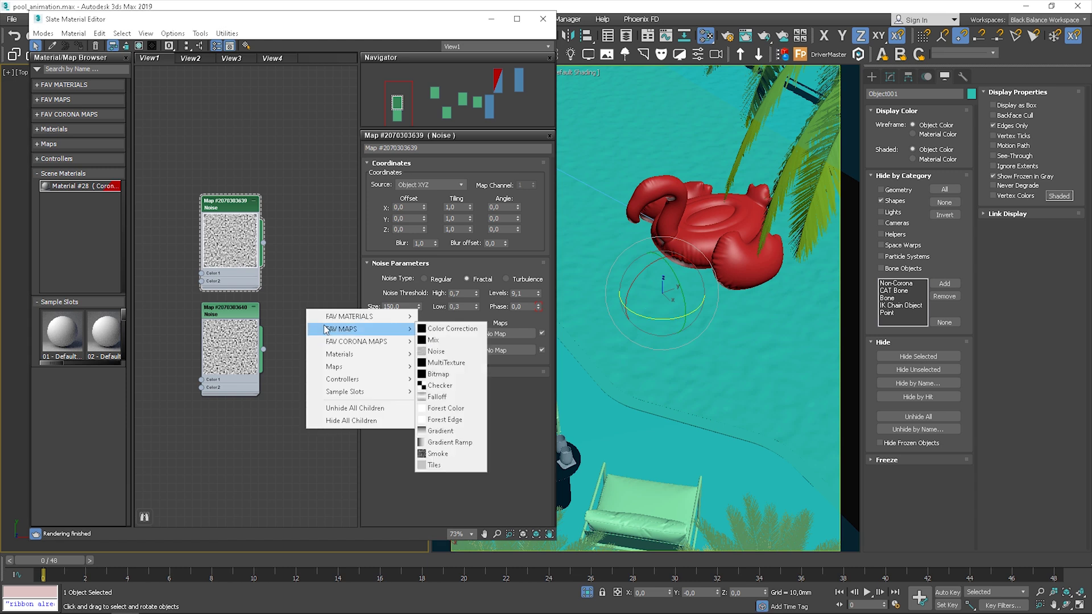
pyautogui.click(434, 340)
pyautogui.moveTo(277, 281); pyautogui.dragTo(233, 279, button='middle')
pyautogui.moveTo(256, 310); pyautogui.dragTo(278, 252)
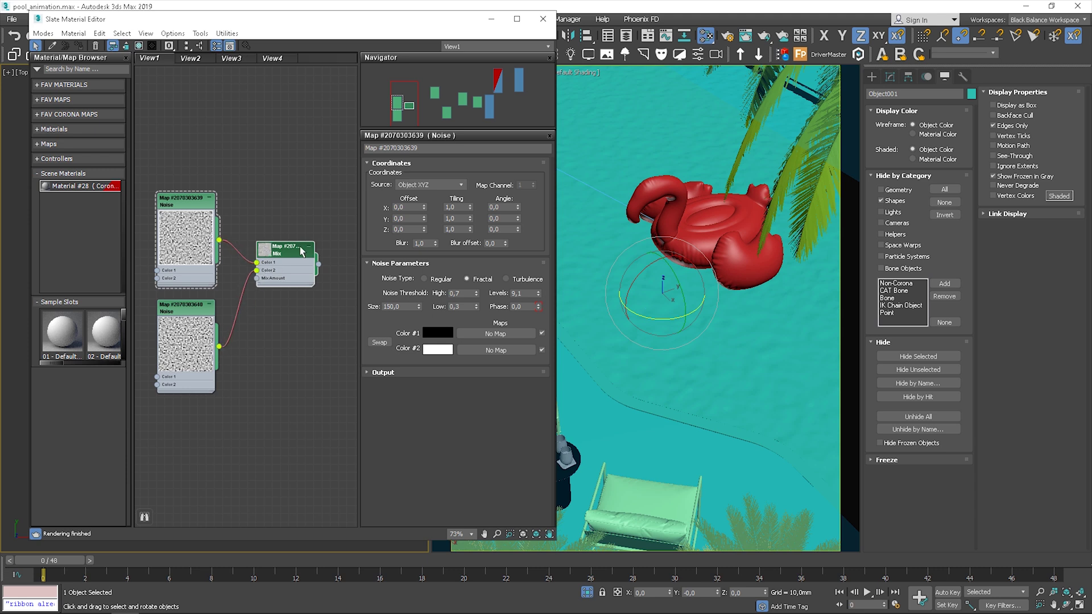
pyautogui.moveTo(294, 263); pyautogui.dragTo(285, 296, button='middle')
pyautogui.moveTo(248, 294); pyautogui.dragTo(248, 296)
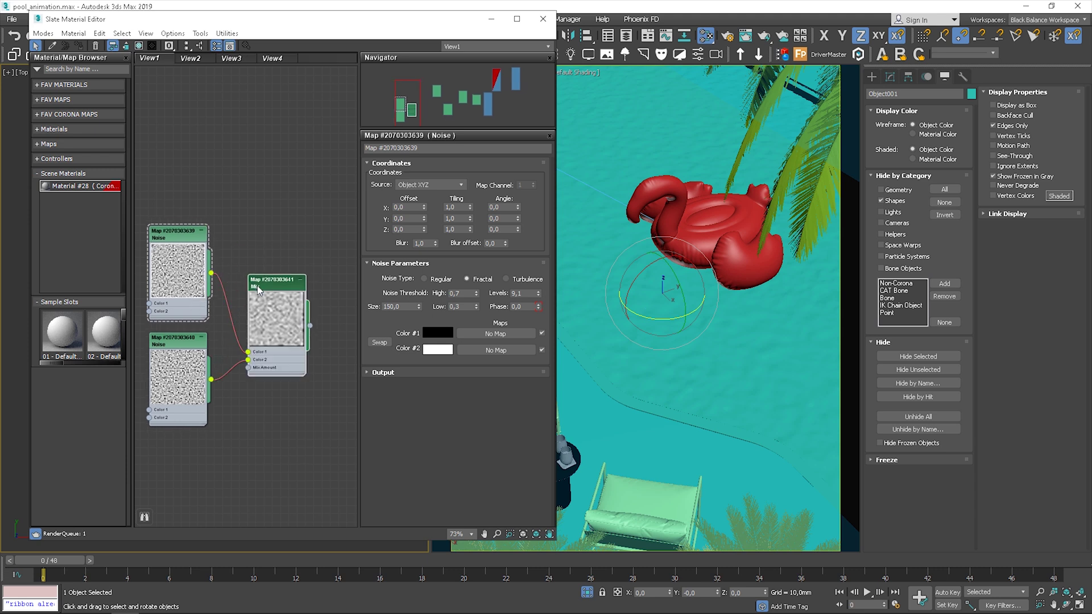
pyautogui.doubleClick(274, 287)
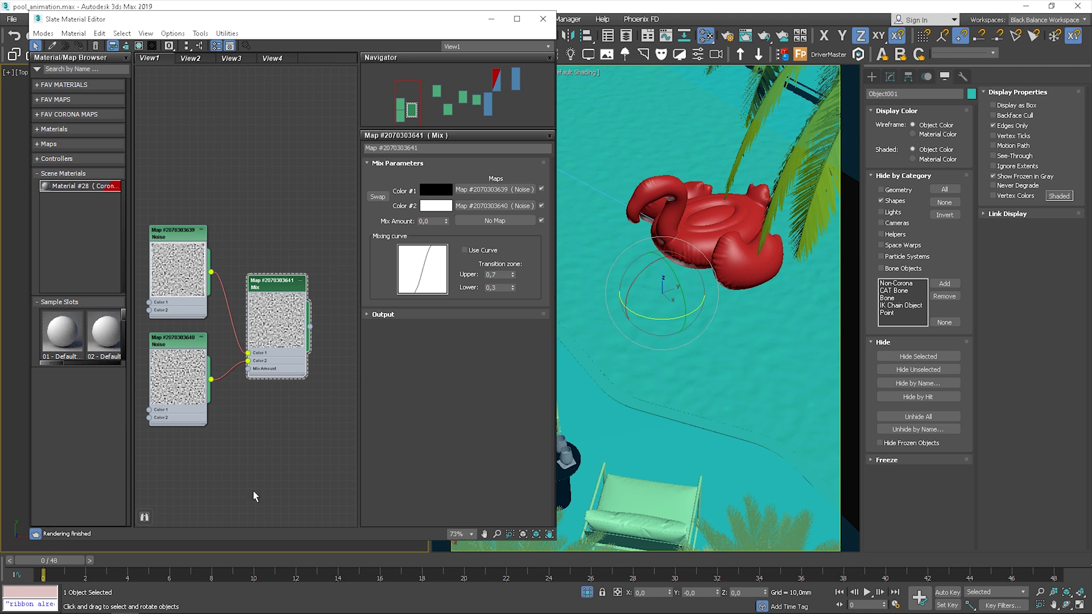
pyautogui.click(948, 593)
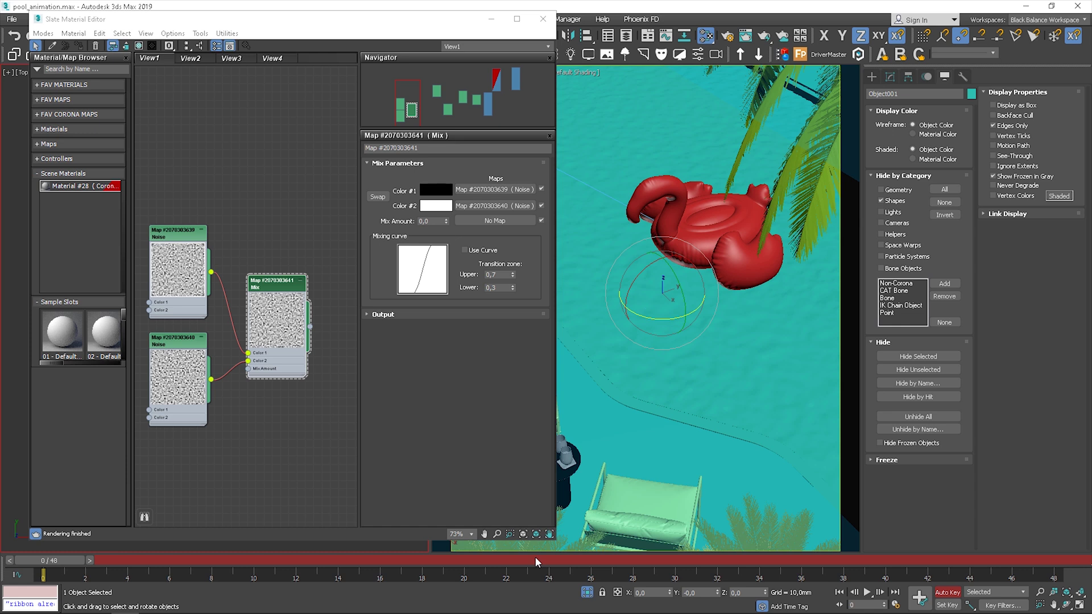
# Step: Keyframe the Mix Amount at 100 on frame 48 so it animates from 0
pyautogui.moveTo(51, 561); pyautogui.dragTo(1049, 538)
pyautogui.press('e')
pyautogui.click(432, 221)
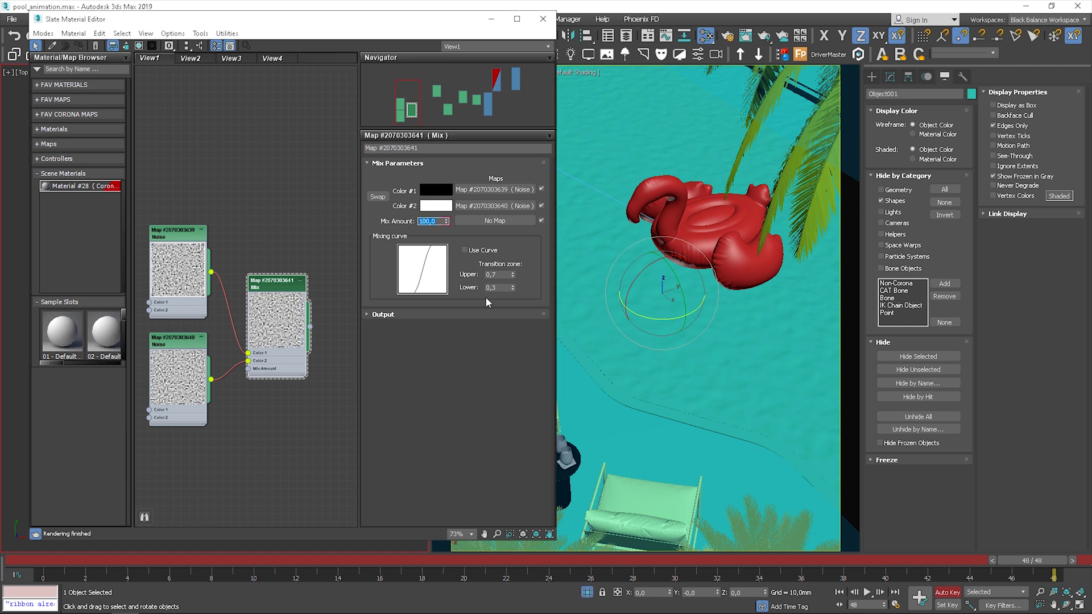
pyautogui.click(948, 593)
pyautogui.moveTo(1027, 561); pyautogui.dragTo(68, 545)
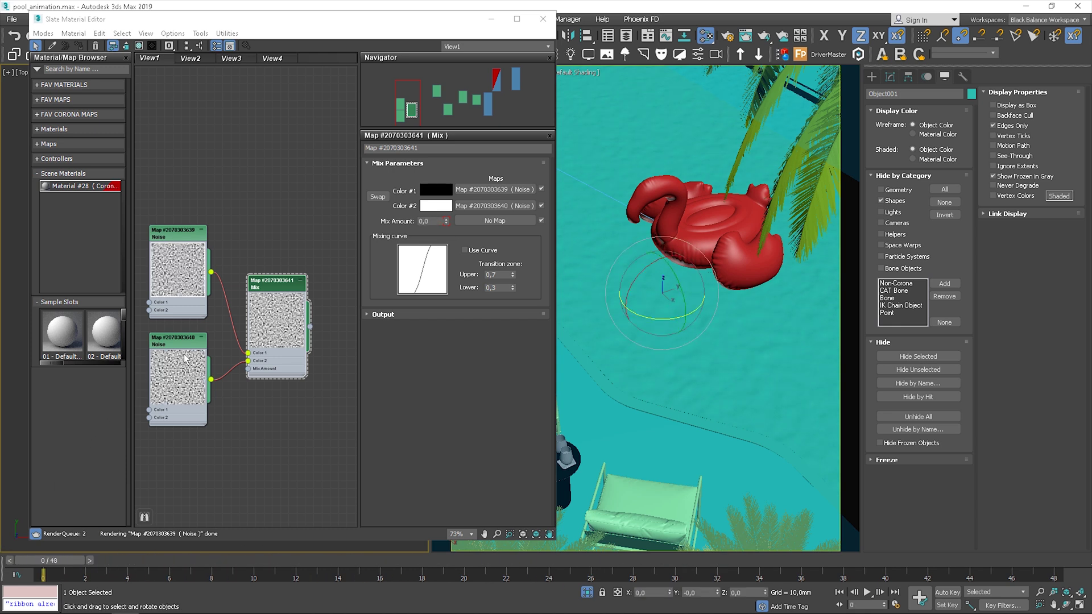
pyautogui.click(245, 337)
pyautogui.press('Delete')
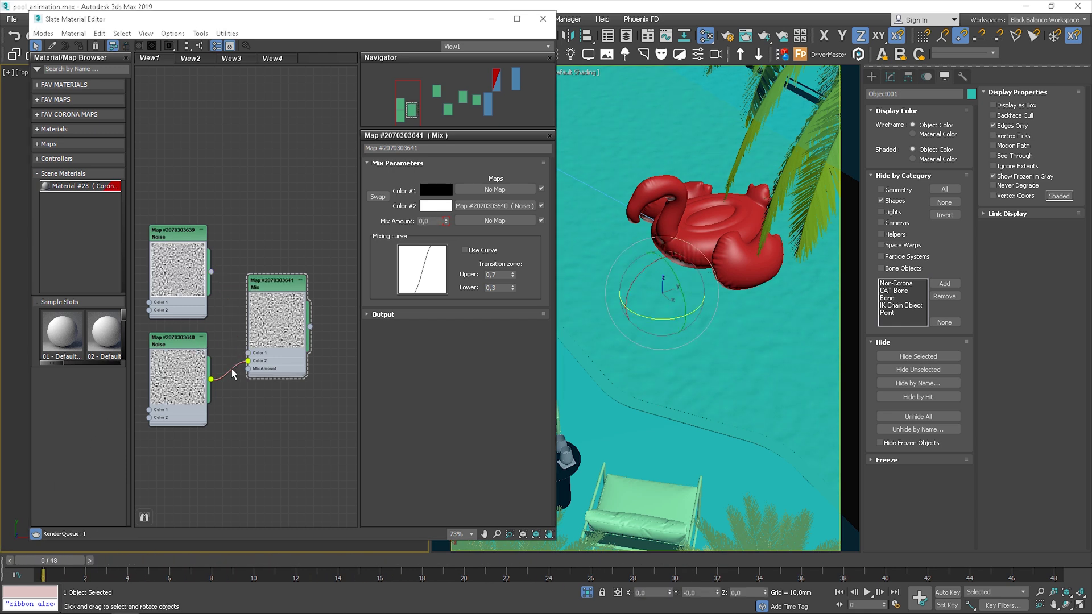
pyautogui.press('Delete')
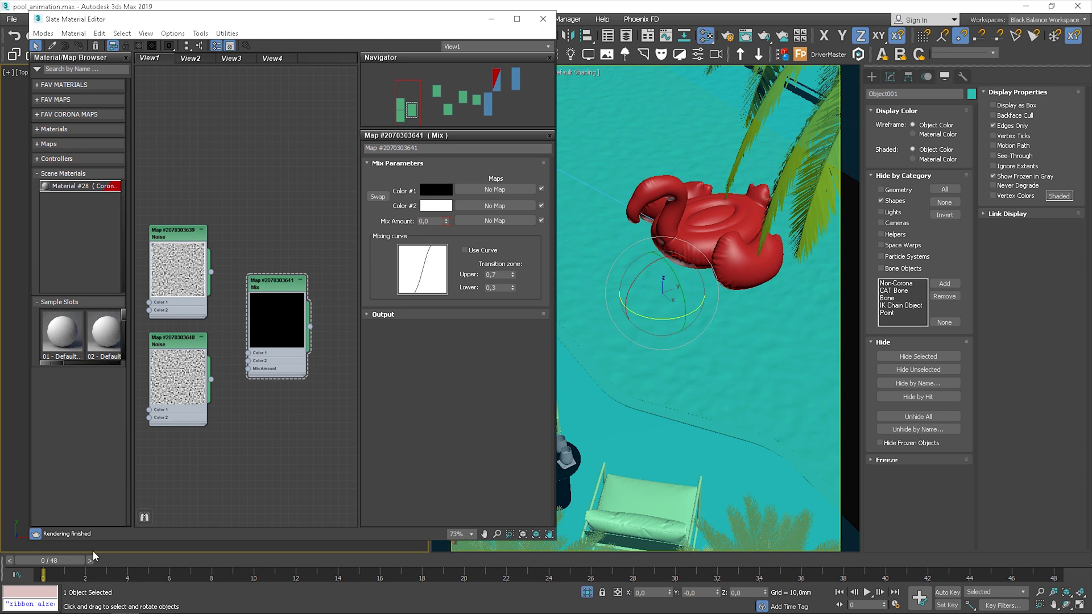
pyautogui.moveTo(93, 550); pyautogui.dragTo(1061, 546)
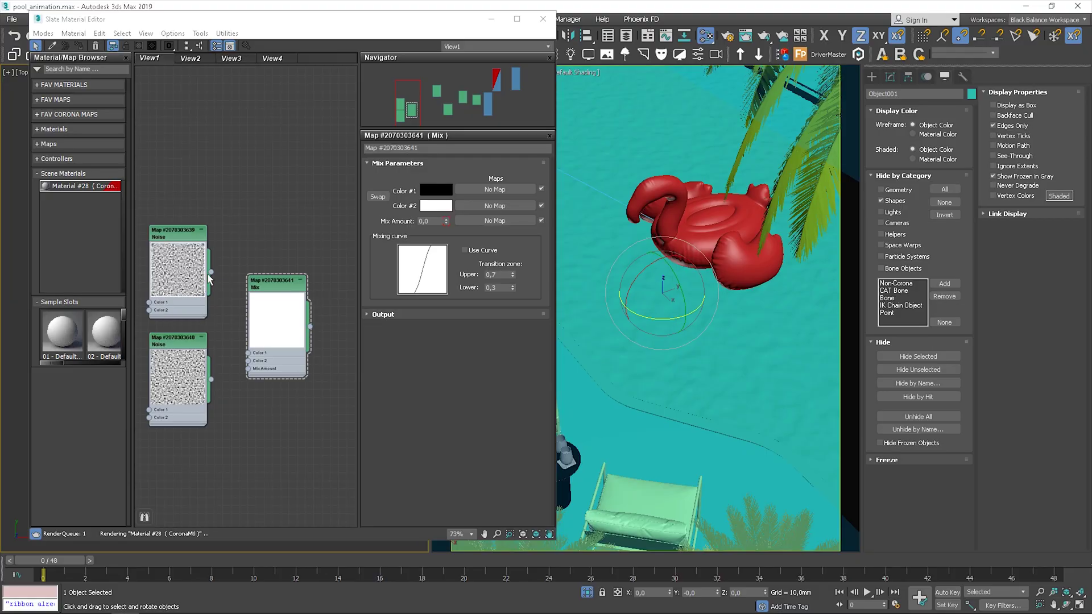
pyautogui.moveTo(211, 272); pyautogui.dragTo(250, 364)
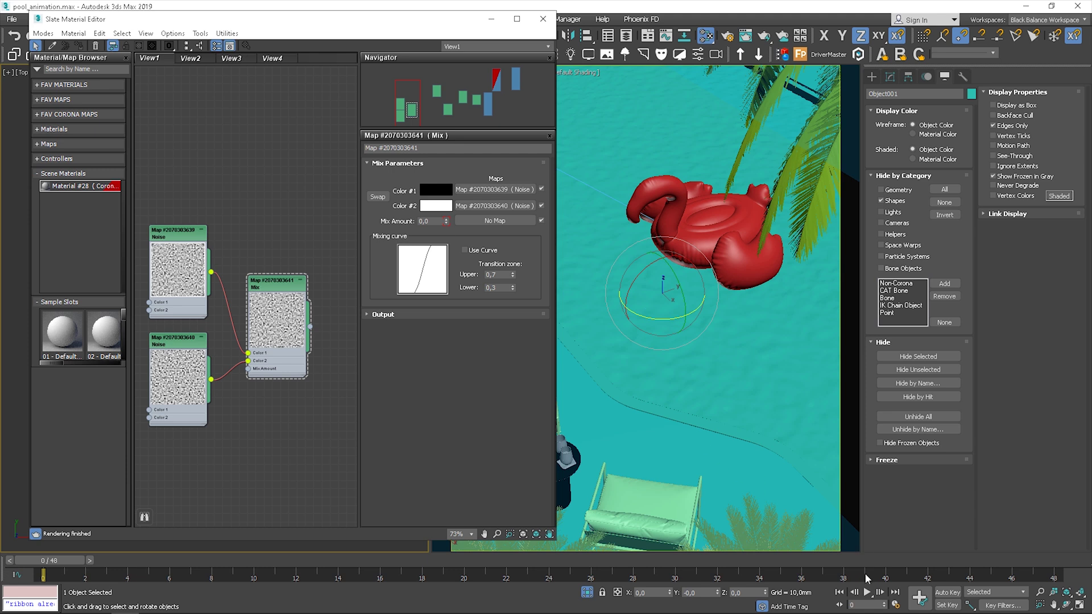
# Step: Assign the Mix map as an instance to the pool water's Displace modifier map
pyautogui.click(867, 593)
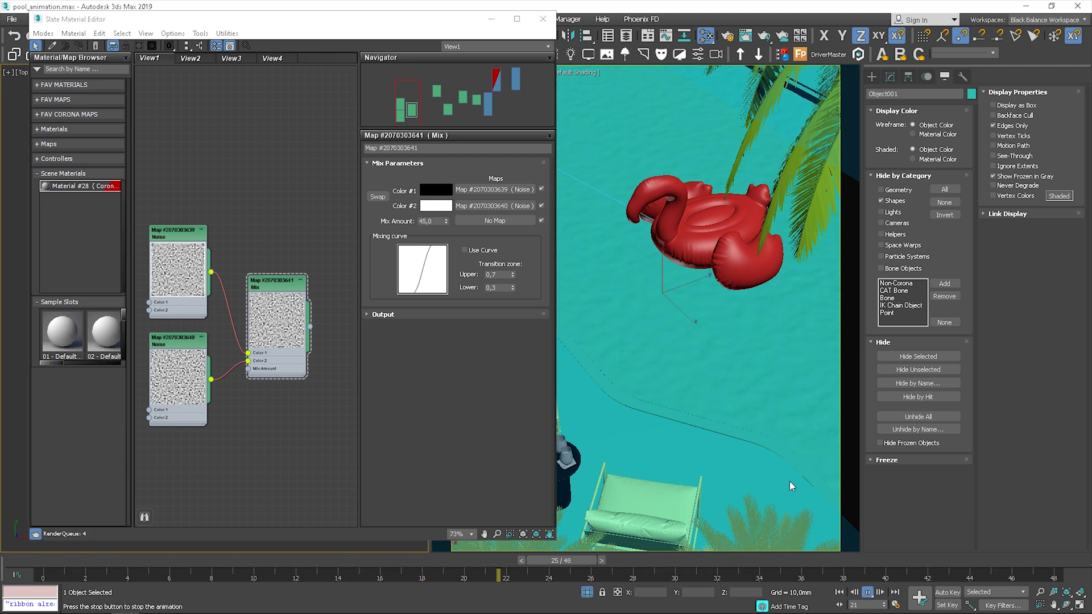
pyautogui.click(868, 592)
pyautogui.click(793, 341)
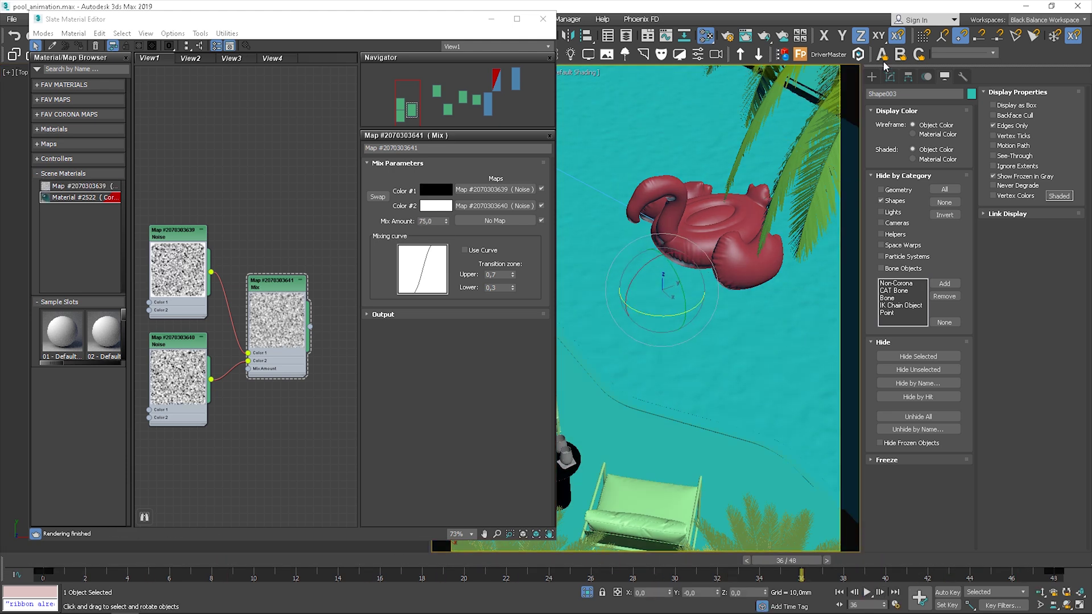
pyautogui.click(890, 76)
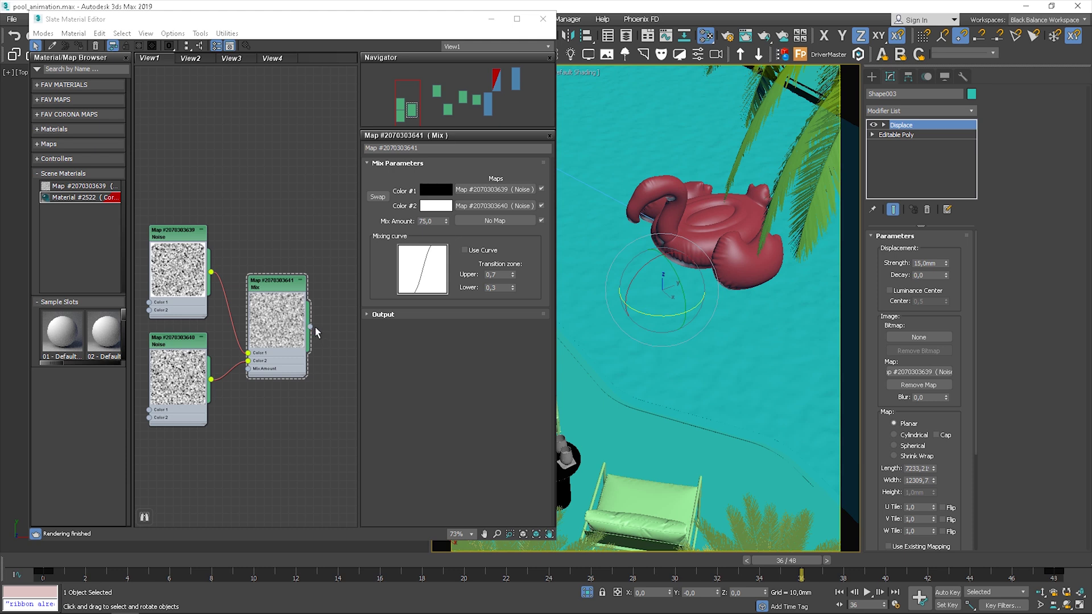
pyautogui.moveTo(310, 326); pyautogui.dragTo(911, 375)
pyautogui.click(518, 346)
# Step: Play back and scrub the timeline to frames 24 and 0 to check the moving water
pyautogui.click(868, 592)
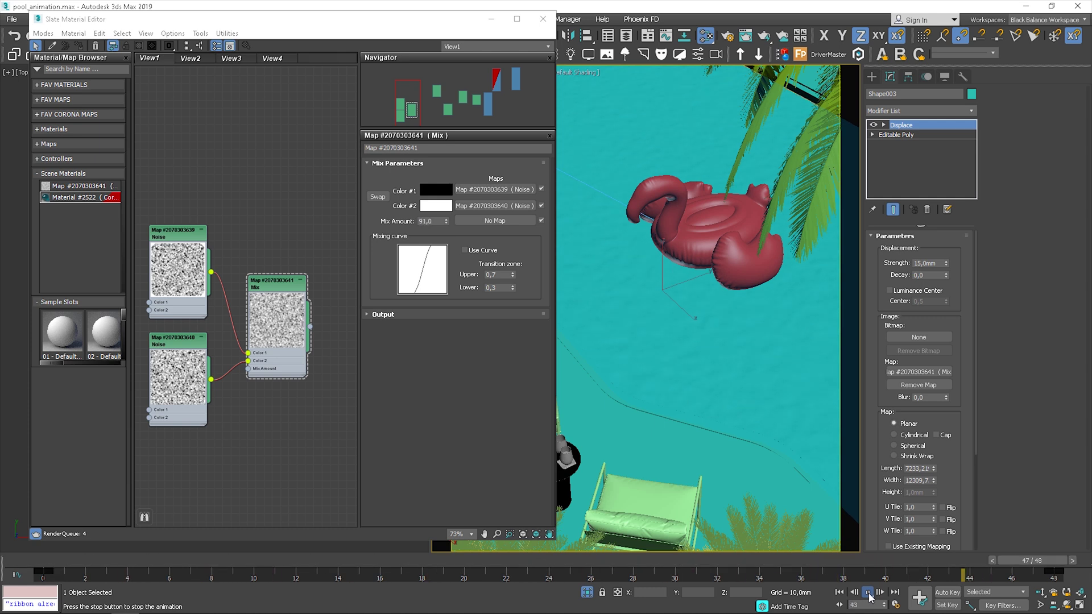
pyautogui.click(868, 593)
pyautogui.moveTo(240, 298); pyautogui.dragTo(246, 253, button='middle')
pyautogui.scroll(2, 246, 253)
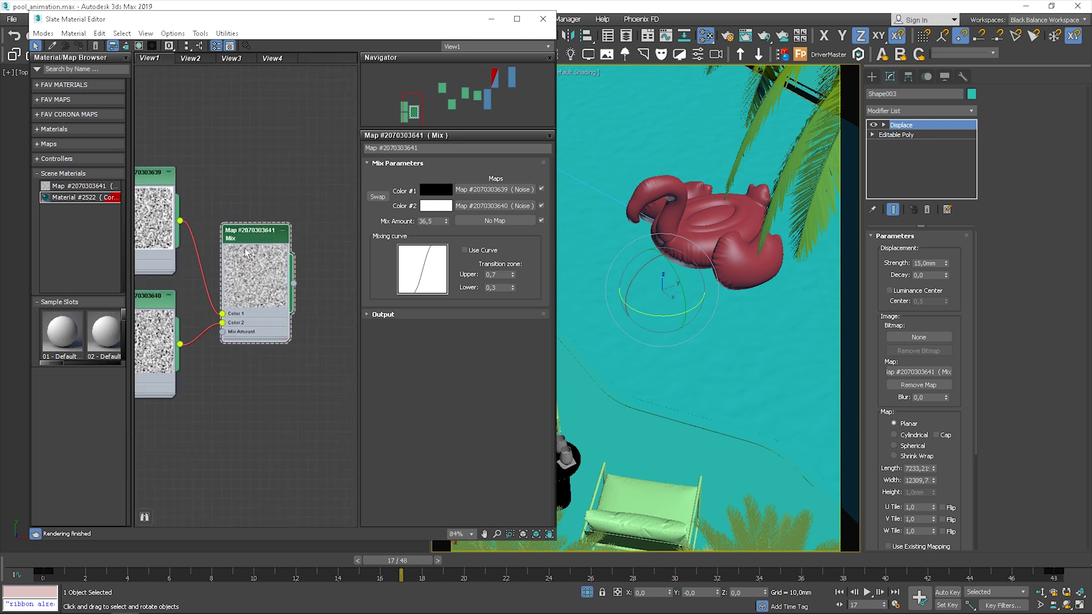
pyautogui.scroll(10, 246, 254)
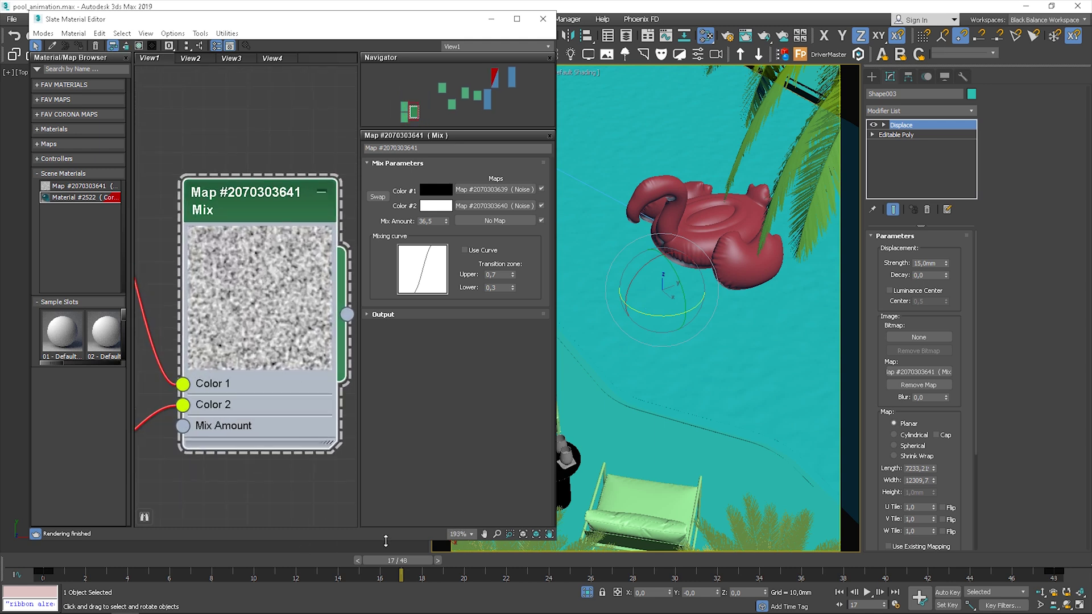
pyautogui.moveTo(382, 568); pyautogui.dragTo(85, 570)
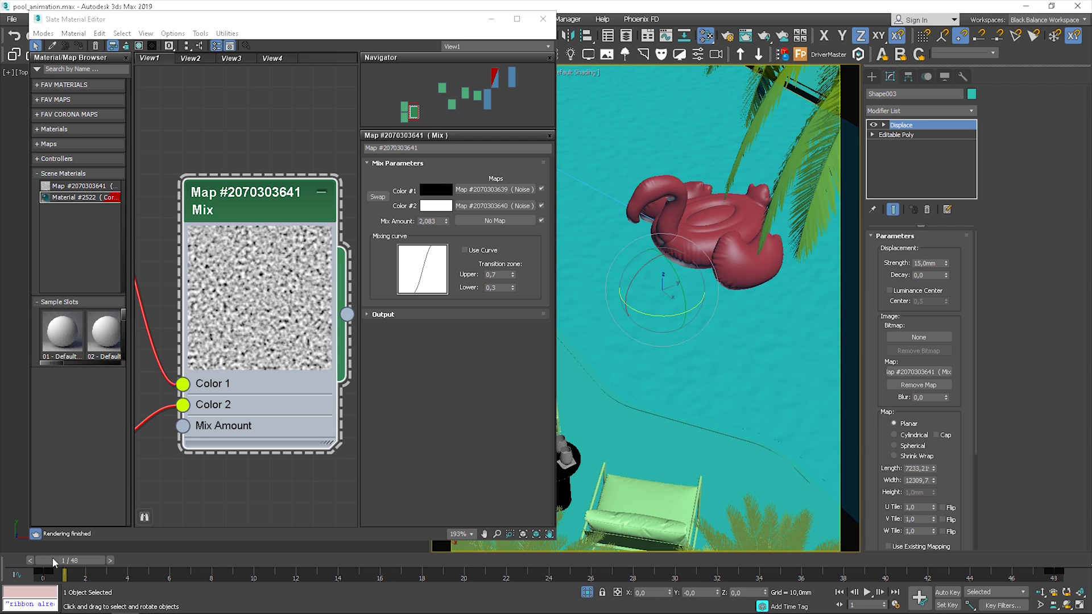
pyautogui.moveTo(446, 558); pyautogui.dragTo(40, 564)
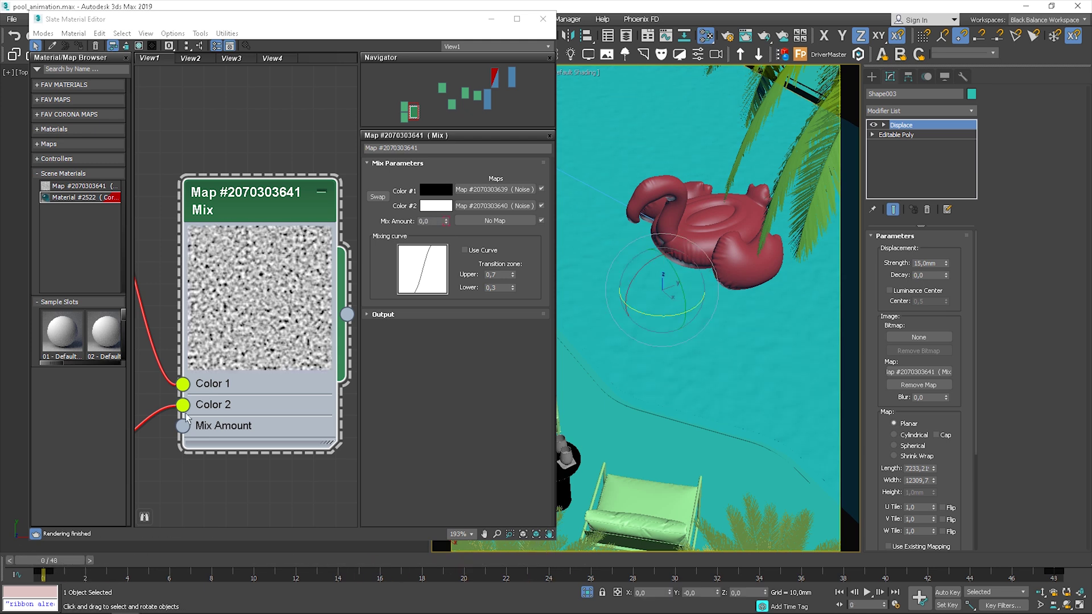
pyautogui.moveTo(250, 405); pyautogui.dragTo(177, 367, button='middle')
pyautogui.scroll(-5, 178, 367)
# Step: Add an Output map node after the Mix map and view its preview at frame 24
pyautogui.rightClick(302, 325)
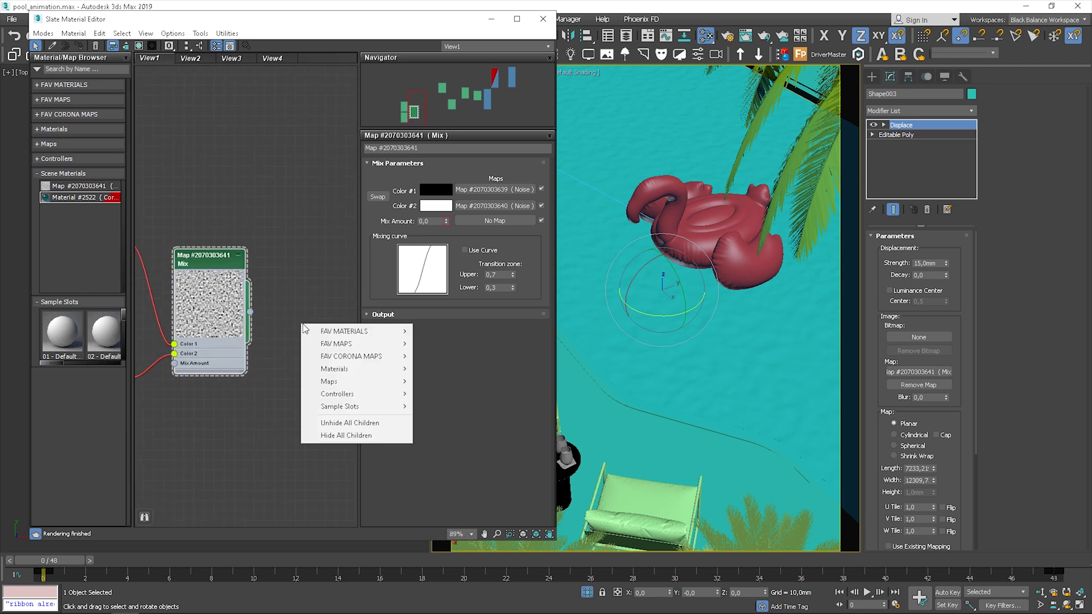
pyautogui.moveTo(337, 382)
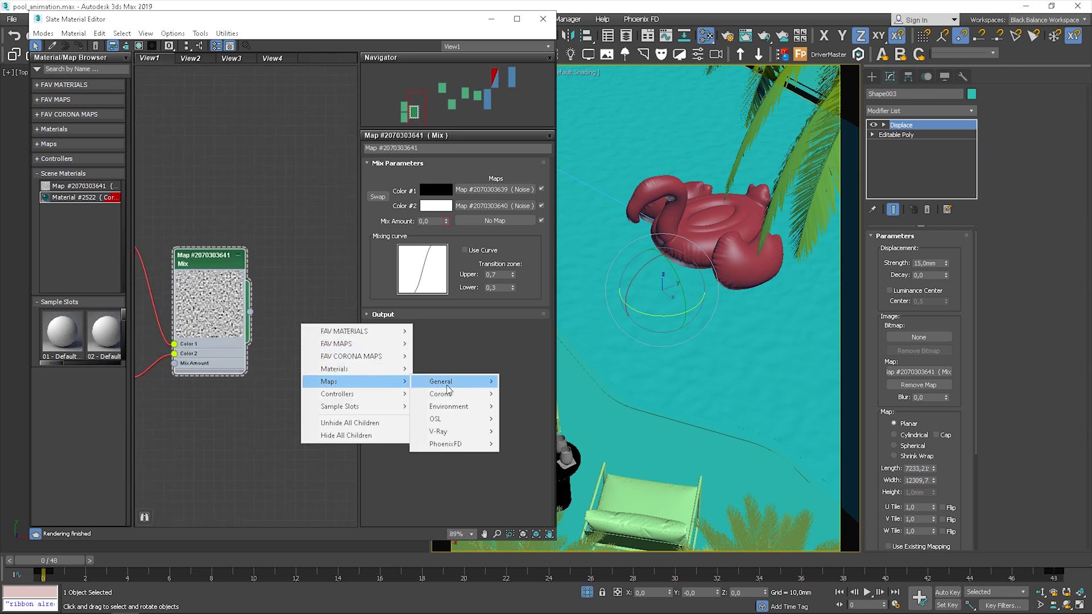
pyautogui.moveTo(448, 390)
pyautogui.click(520, 402)
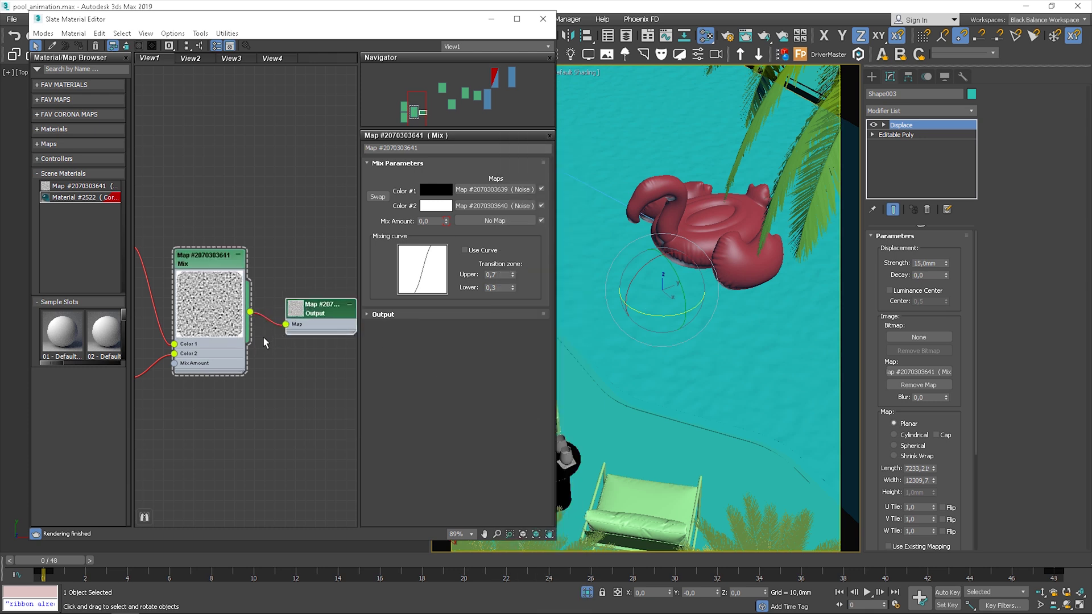
pyautogui.click(316, 314)
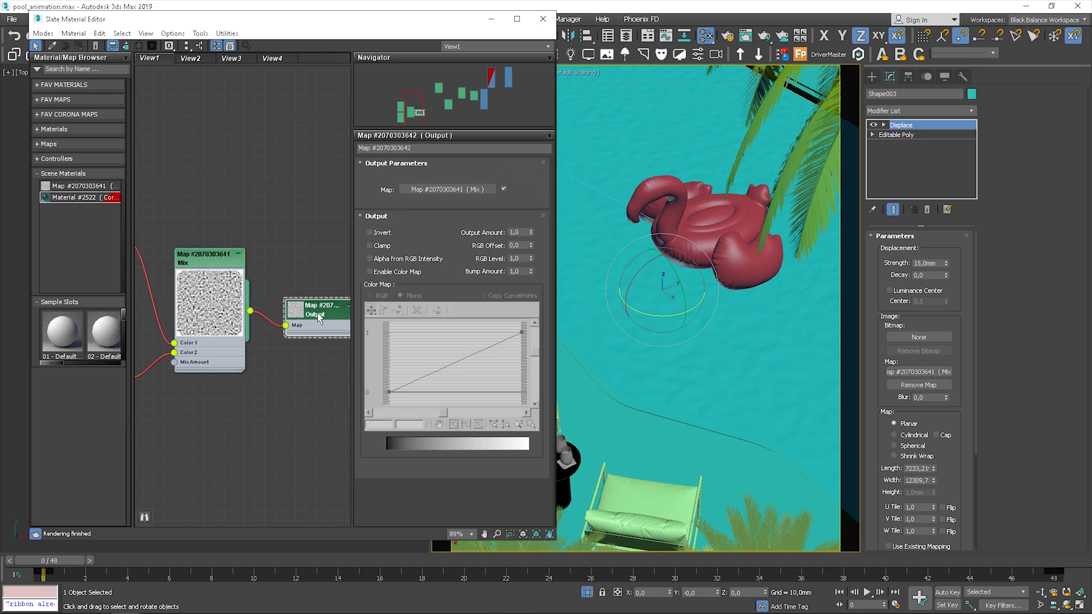
pyautogui.moveTo(318, 313); pyautogui.dragTo(270, 310, button='middle')
pyautogui.scroll(2, 271, 315)
pyautogui.scroll(3, 271, 315)
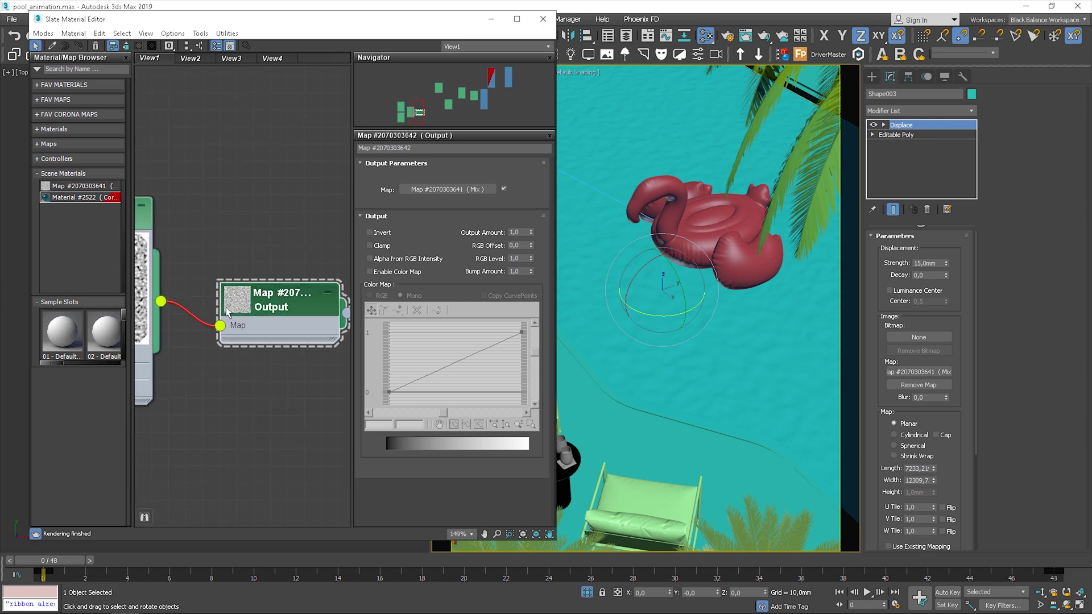
pyautogui.doubleClick(233, 301)
pyautogui.click(550, 563)
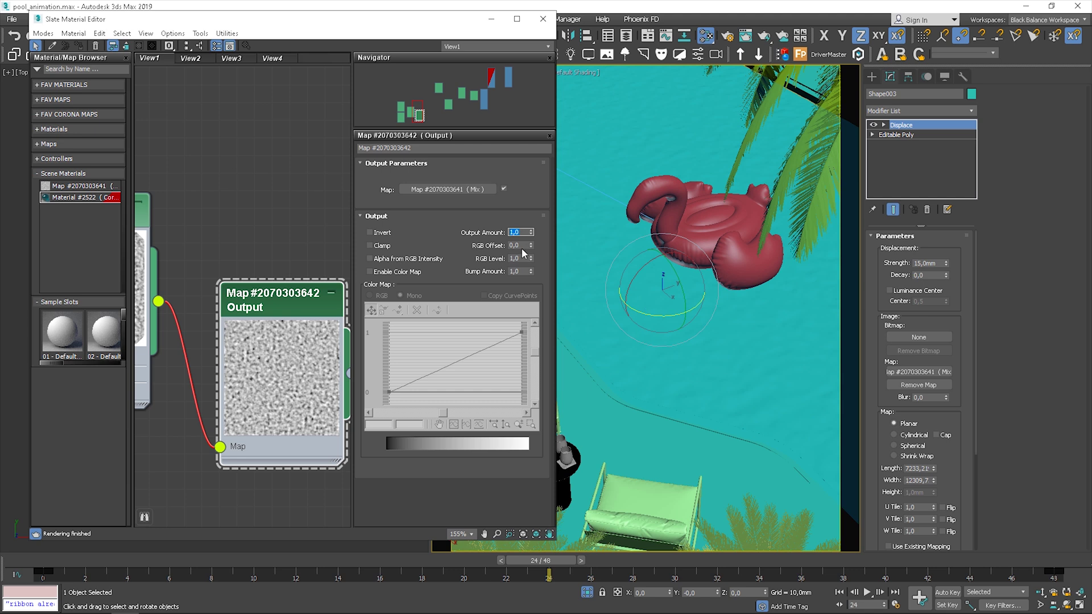
# Step: Set the Output map to Output Amount 1,3 and RGB Offset -0,1
pyautogui.moveTo(530, 233)
pyautogui.mouseDown()
pyautogui.moveTo(534, 179)
pyautogui.moveTo(533, 238)
pyautogui.mouseUp()
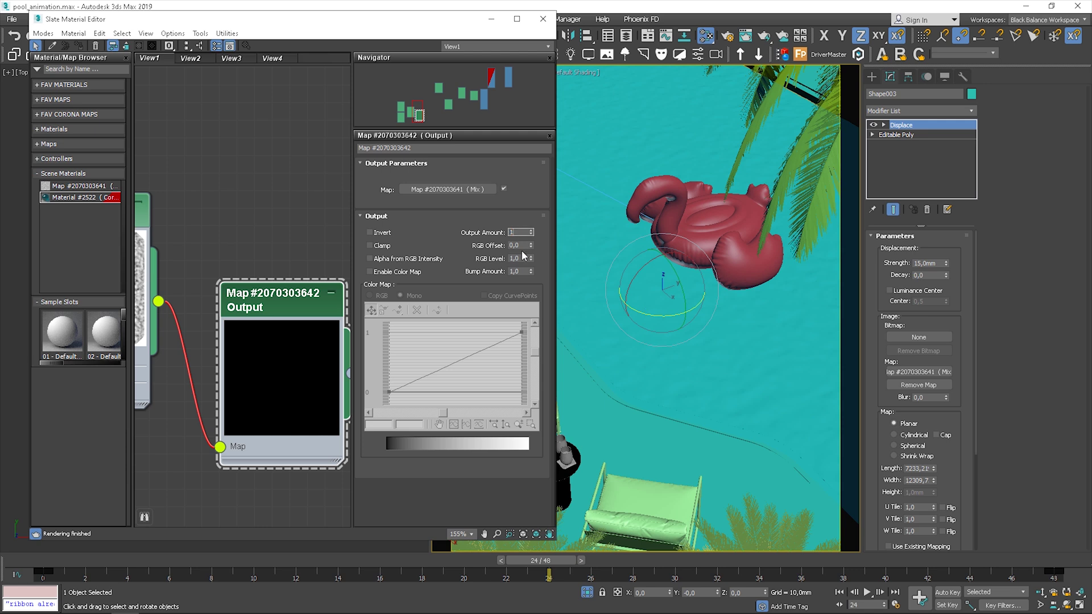
pyautogui.press('Return')
pyautogui.moveTo(531, 246)
pyautogui.mouseDown()
pyautogui.moveTo(536, 221)
pyautogui.moveTo(538, 265)
pyautogui.moveTo(539, 250)
pyautogui.mouseUp()
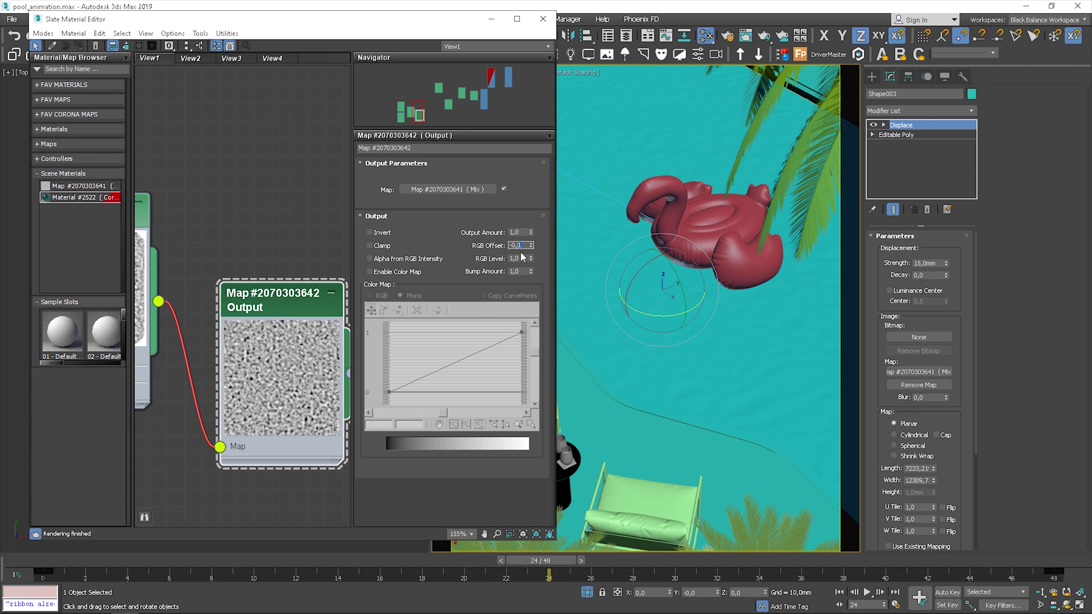
pyautogui.write('-0,3')
pyautogui.press('Return')
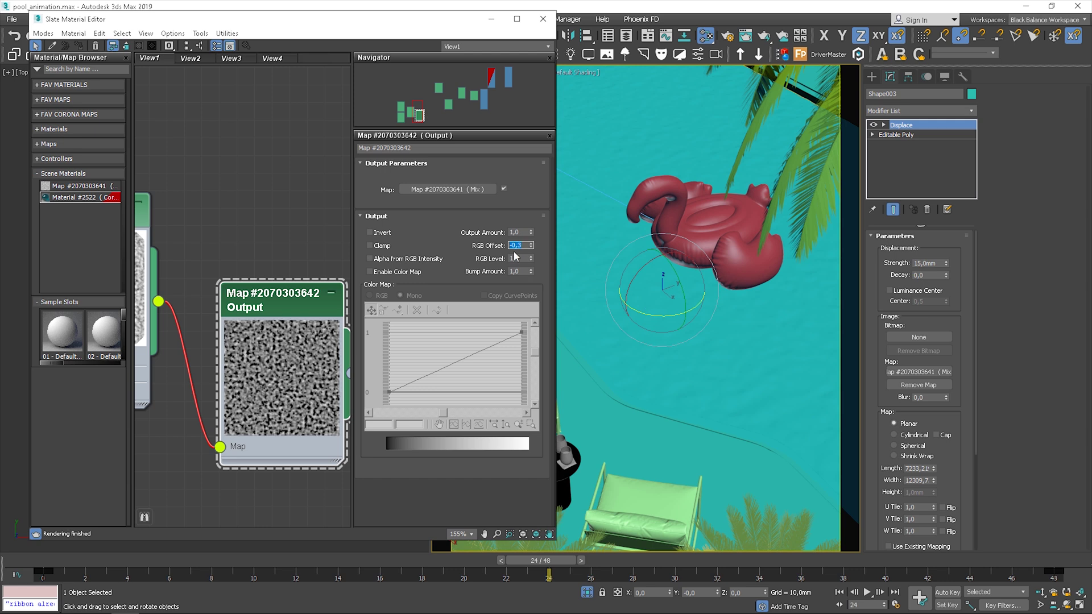
pyautogui.moveTo(530, 233); pyautogui.dragTo(538, 203)
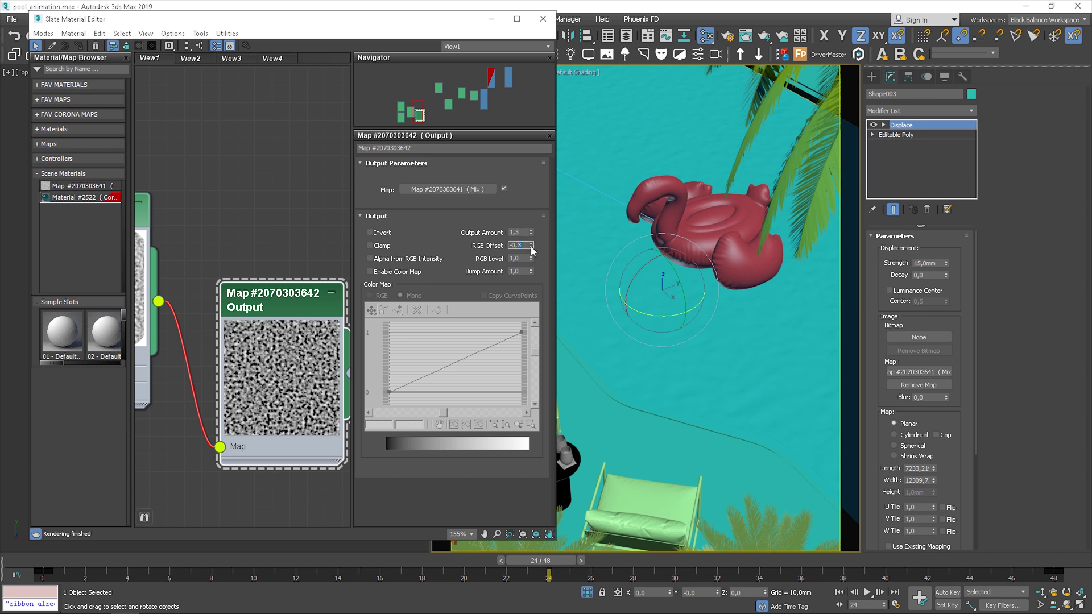
pyautogui.moveTo(530, 246); pyautogui.dragTo(536, 233)
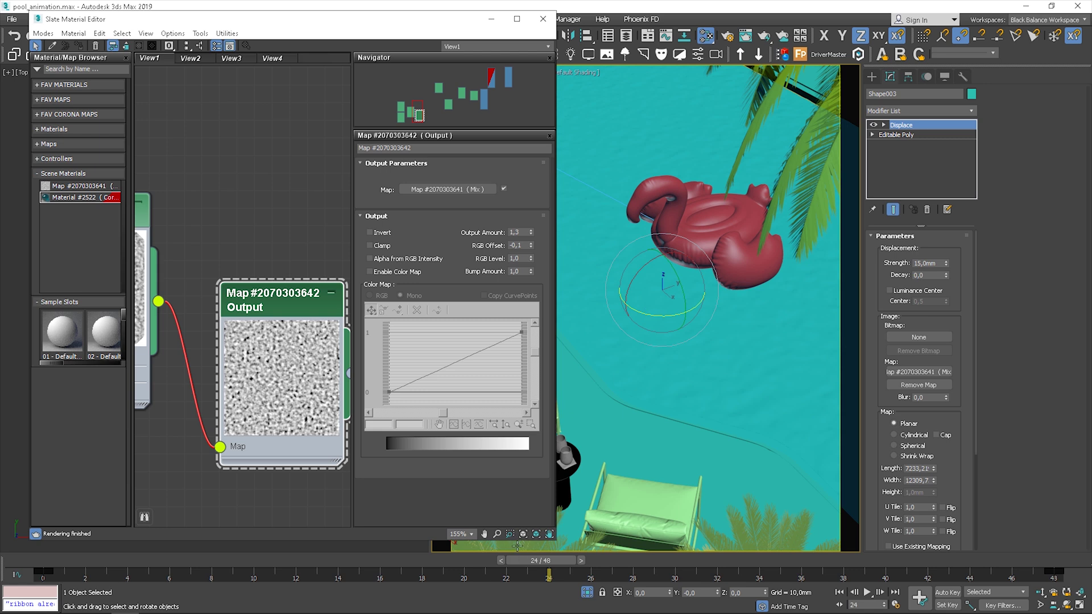
pyautogui.moveTo(223, 294); pyautogui.dragTo(291, 241, button='middle')
pyautogui.doubleClick(184, 219)
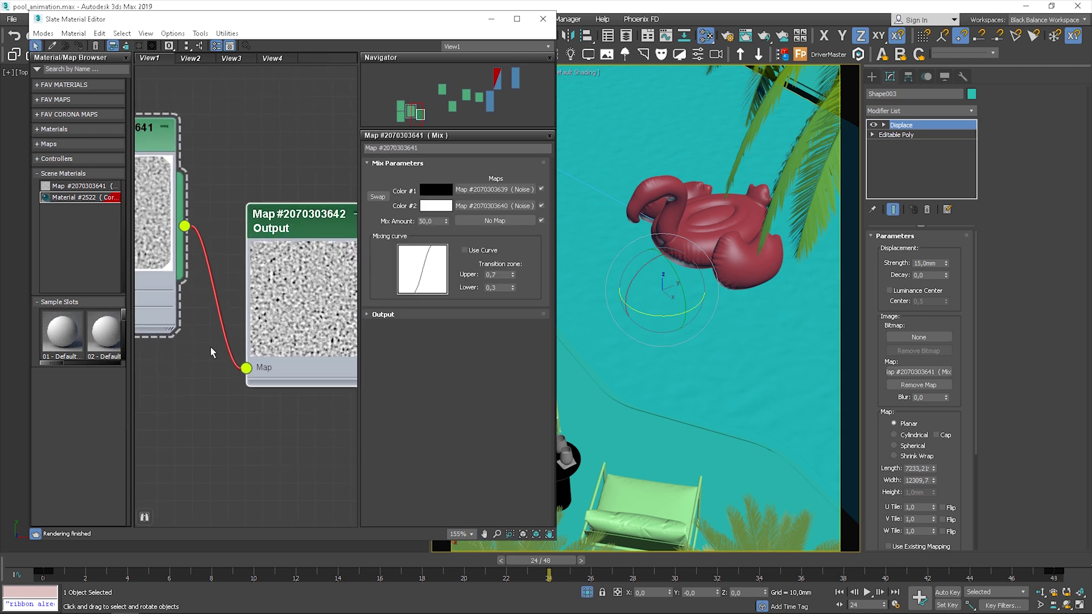
pyautogui.moveTo(158, 268); pyautogui.dragTo(209, 360)
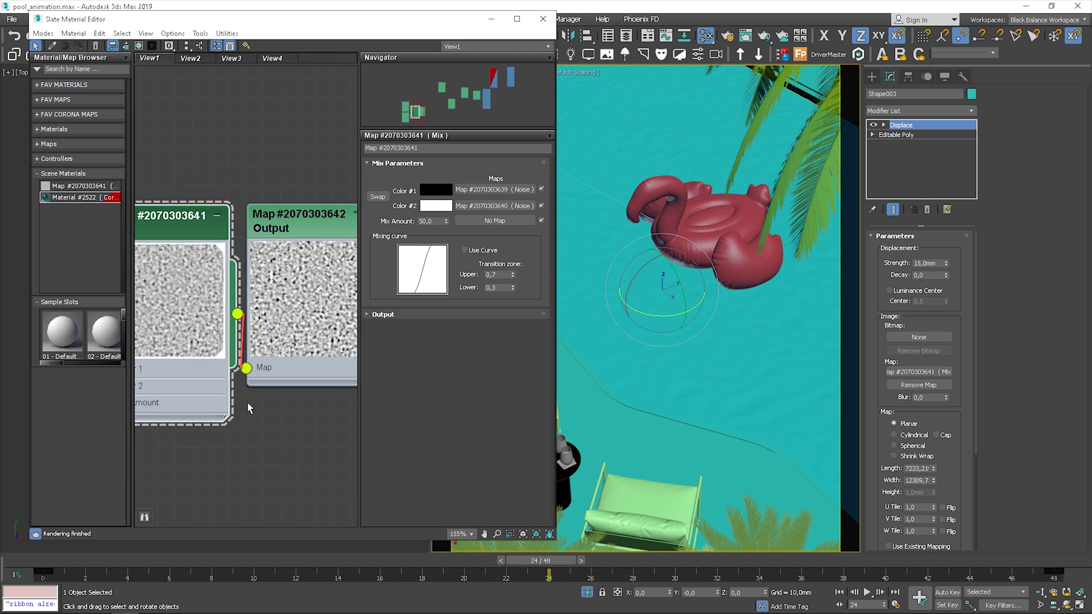
pyautogui.scroll(-6, 288, 385)
pyautogui.scroll(-3, 287, 385)
pyautogui.moveTo(171, 300); pyautogui.dragTo(311, 264)
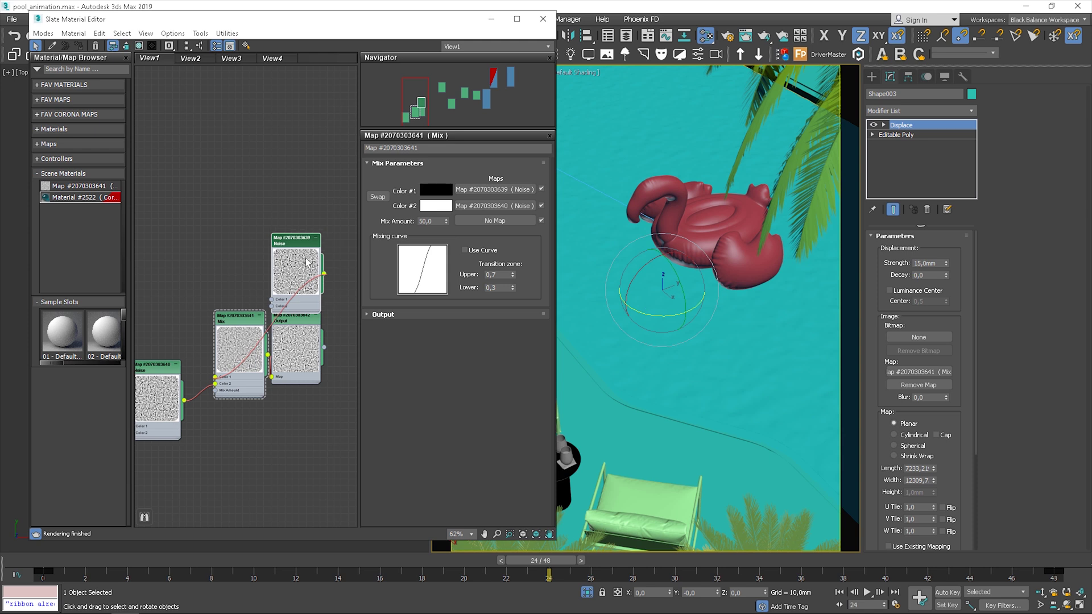
pyautogui.scroll(5, 300, 287)
pyautogui.scroll(5, 299, 324)
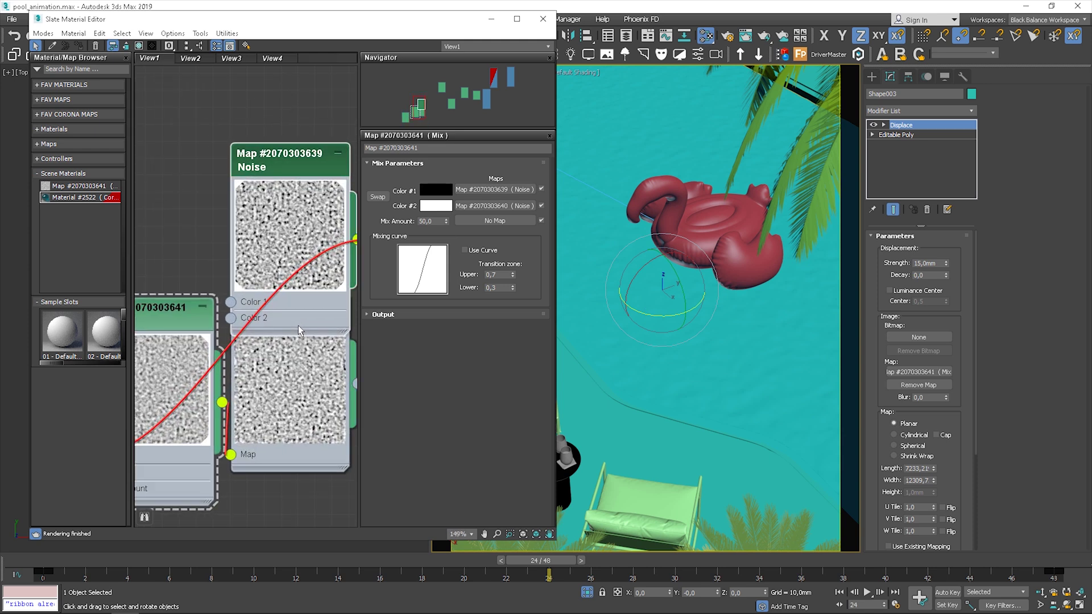
# Step: Set the Output map to RGB Offset -0,15 and Output Amount 1,35, placed right of Mix
pyautogui.doubleClick(290, 382)
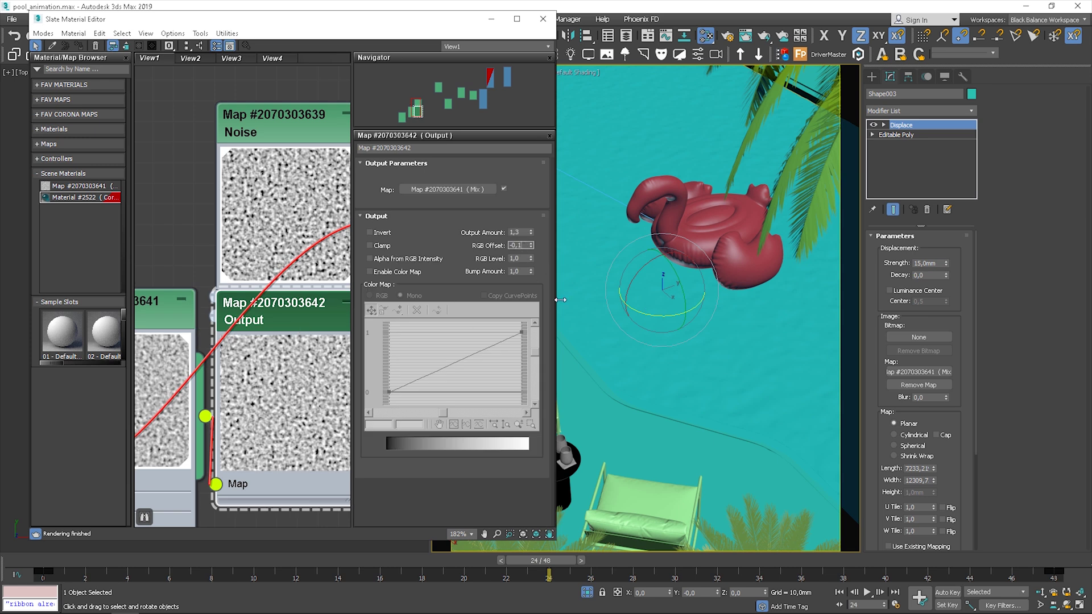
pyautogui.press('Return')
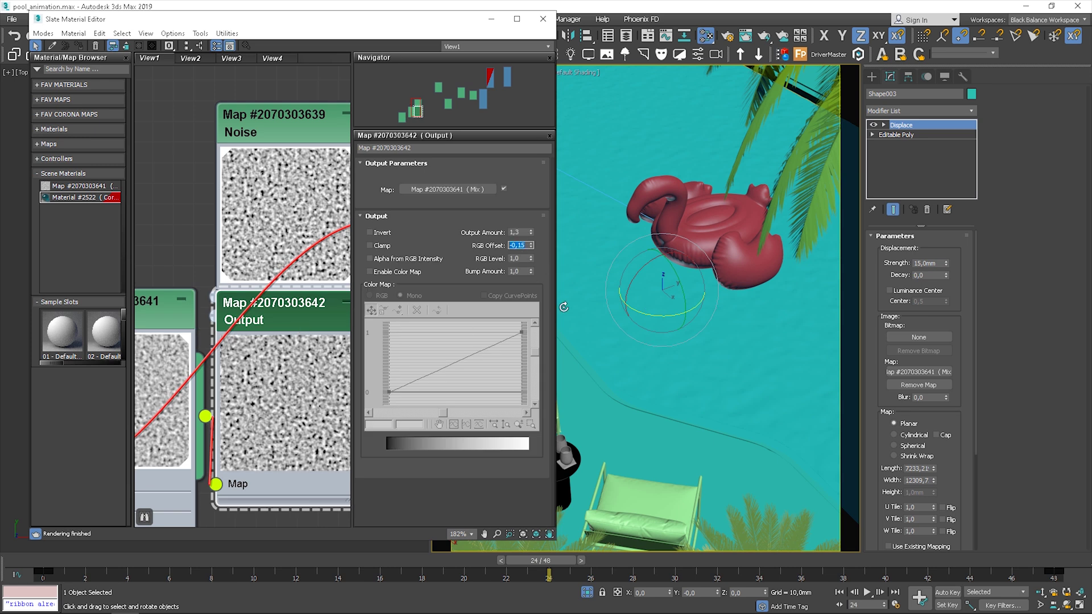
pyautogui.click(517, 233)
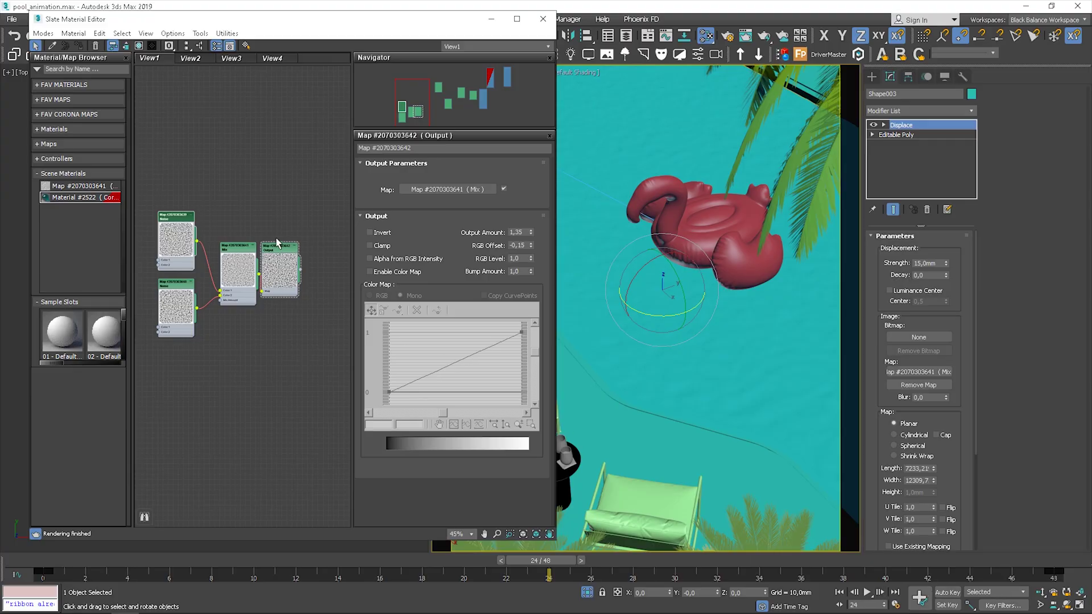
pyautogui.moveTo(277, 244); pyautogui.dragTo(298, 261)
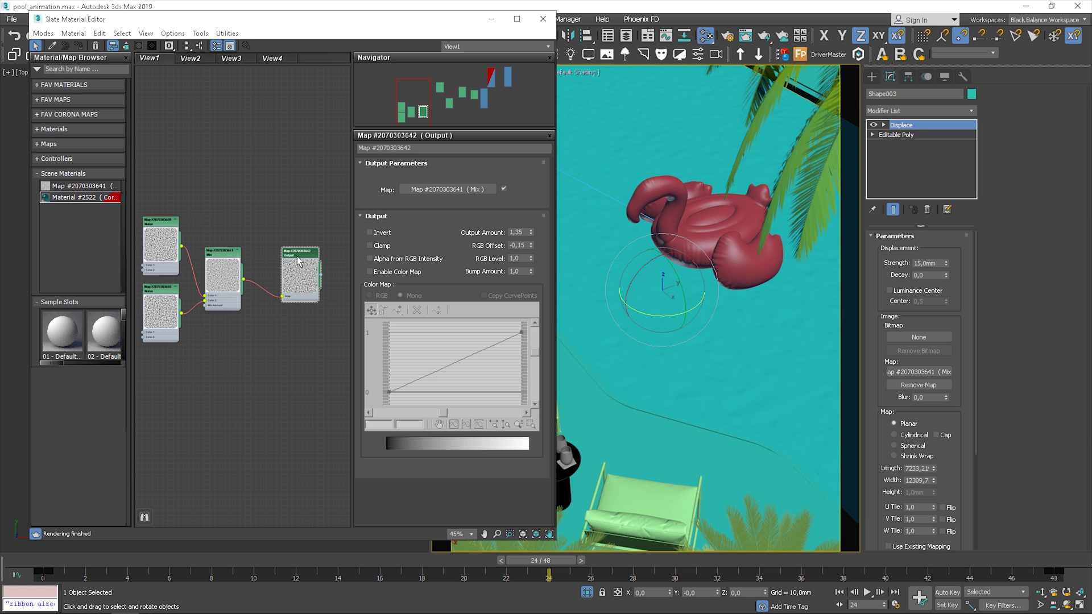
# Step: With Auto Key on, key Output Amount 1,0 and RGB Offset 0,0 at frames 0 and 48
pyautogui.press('n')
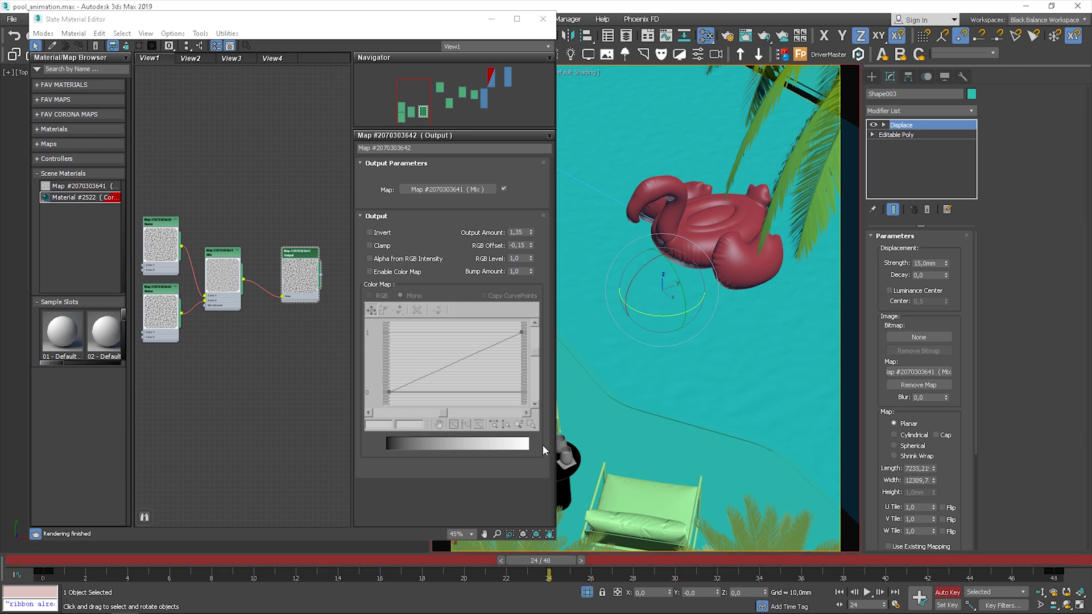
pyautogui.click(531, 235)
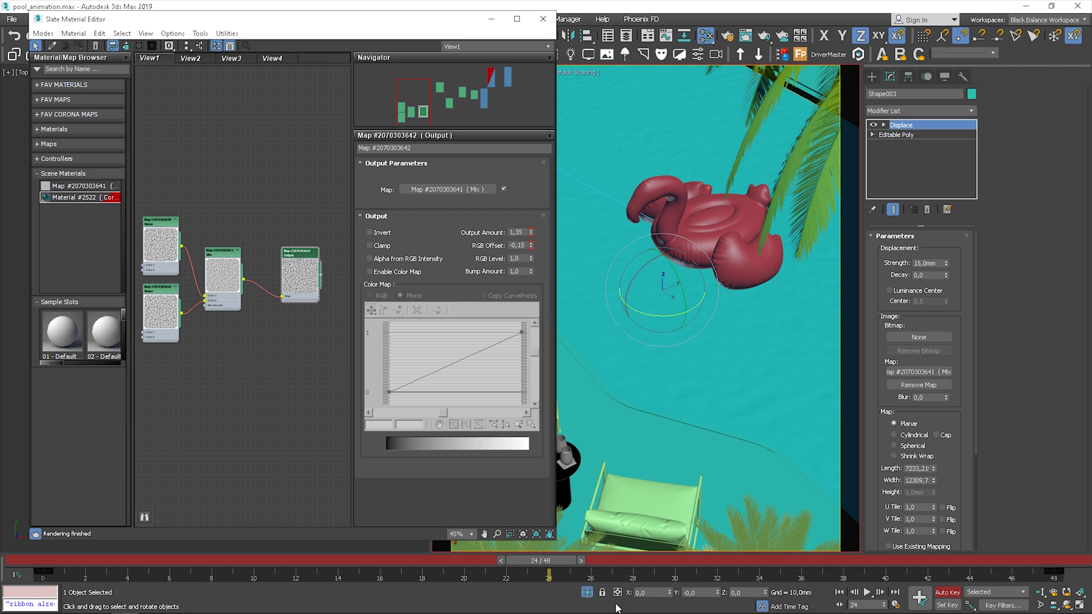
pyautogui.moveTo(540, 561); pyautogui.dragTo(40, 549)
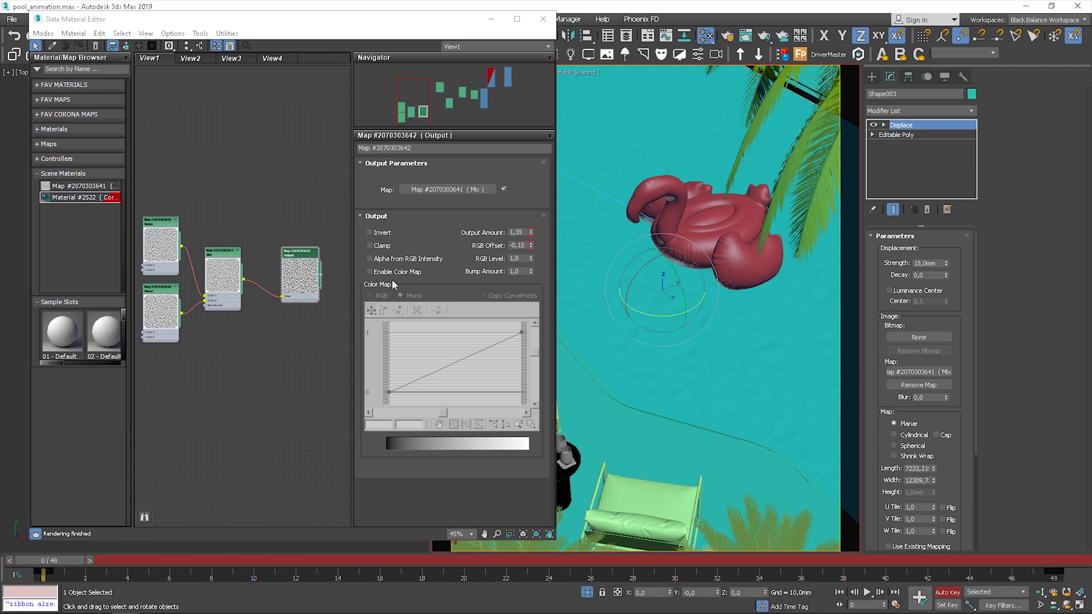
pyautogui.rightClick(532, 246)
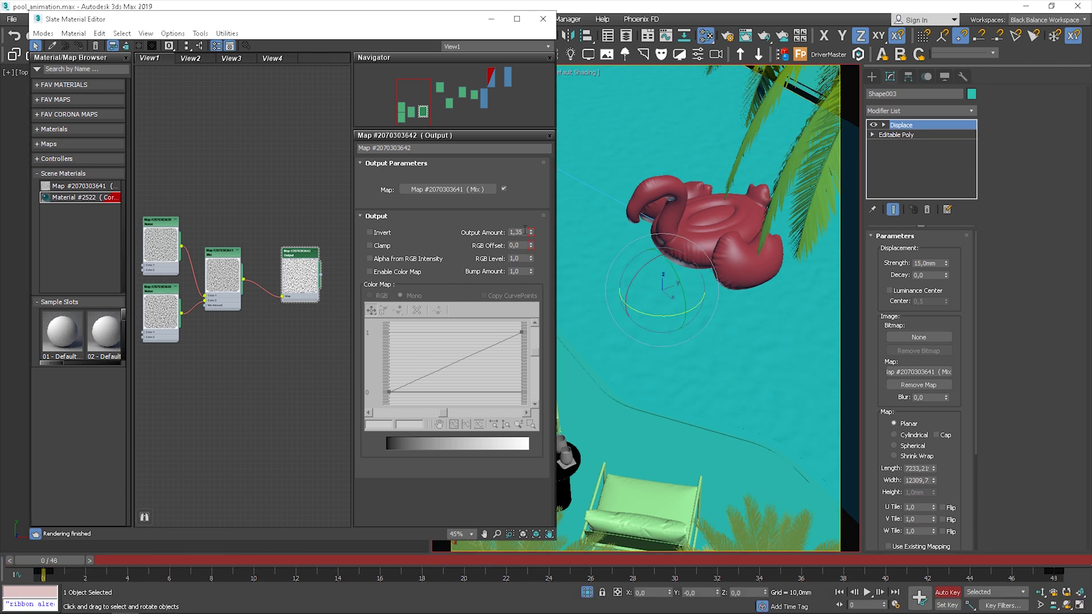
pyautogui.moveTo(48, 560); pyautogui.dragTo(1052, 519)
pyautogui.press('e')
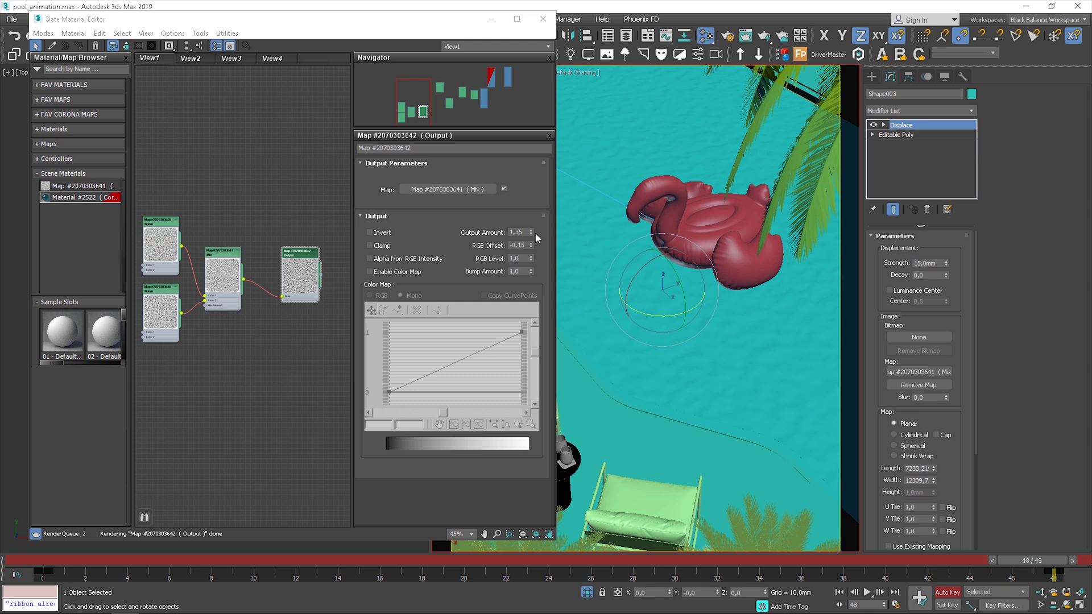
pyautogui.rightClick(530, 247)
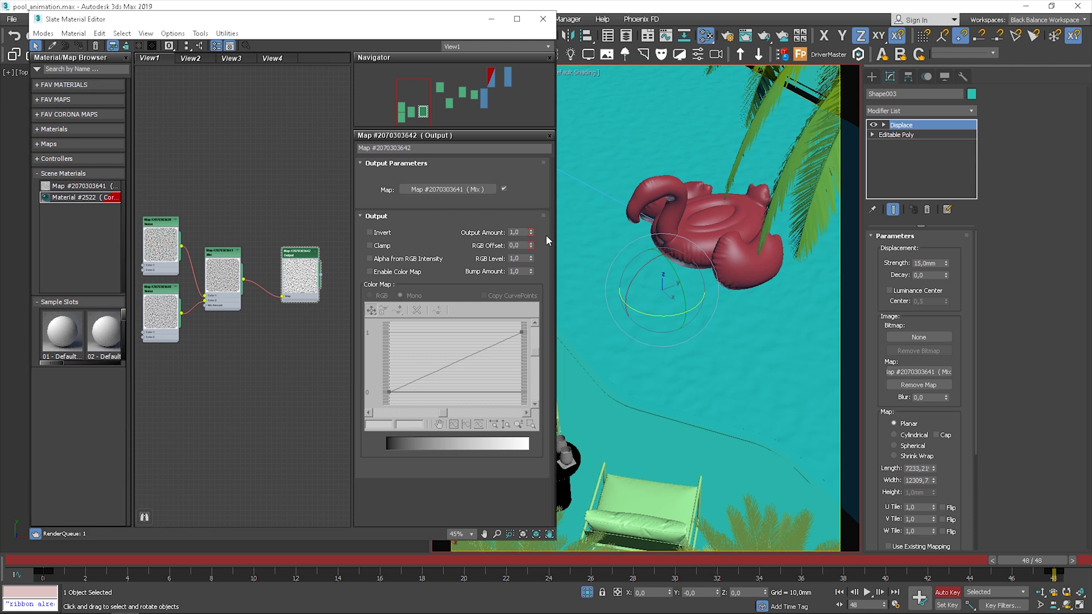
pyautogui.moveTo(1027, 564); pyautogui.dragTo(2, 573)
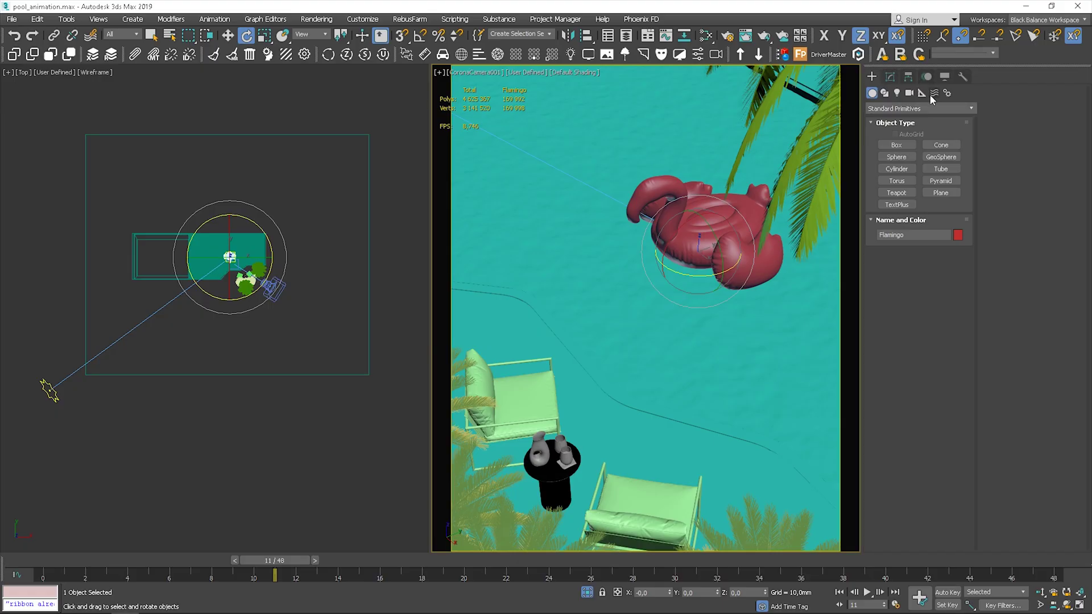
# Step: Create a Dummy helper on the water just below the flamingo
pyautogui.click(922, 92)
pyautogui.click(896, 145)
pyautogui.moveTo(752, 338); pyautogui.dragTo(792, 372)
# Step: Attach the dummy to the water surface with an Attachment Constraint and play to test
pyautogui.click(214, 19)
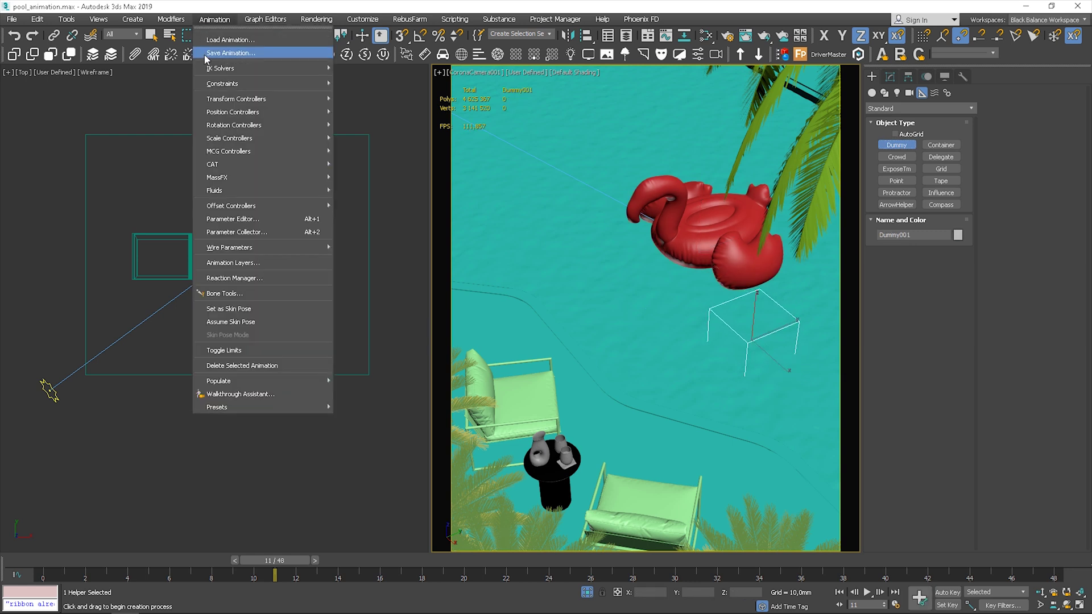
pyautogui.moveTo(221, 86)
pyautogui.click(380, 91)
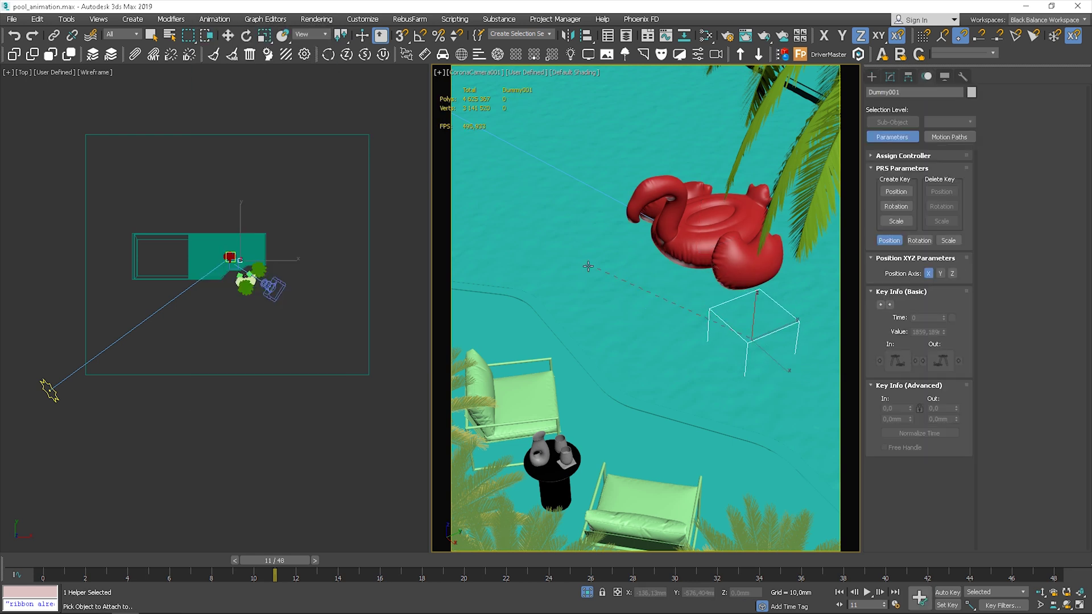
pyautogui.click(588, 266)
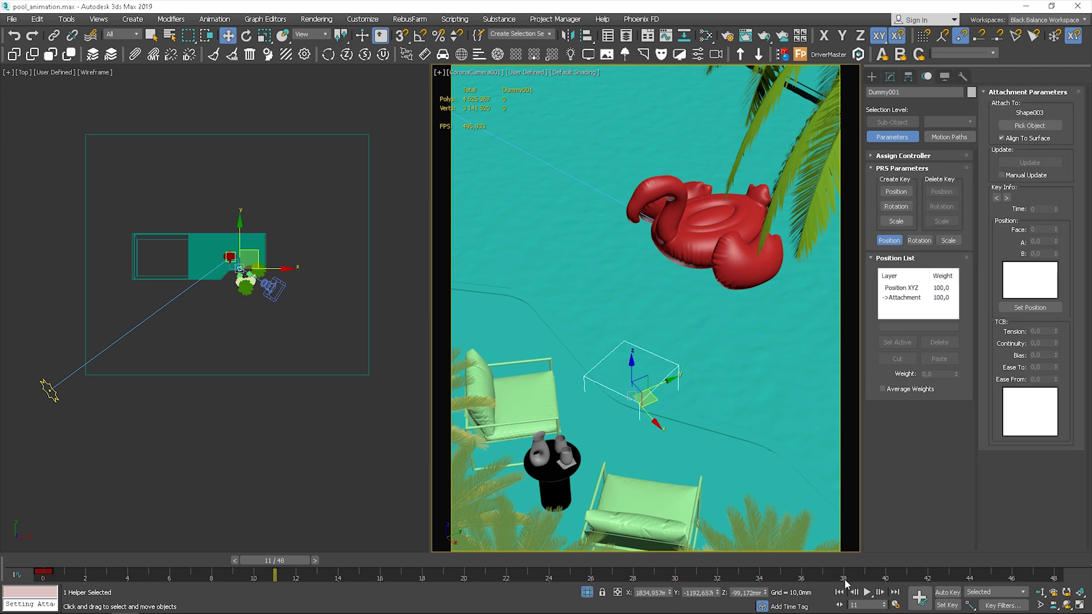
pyautogui.click(867, 593)
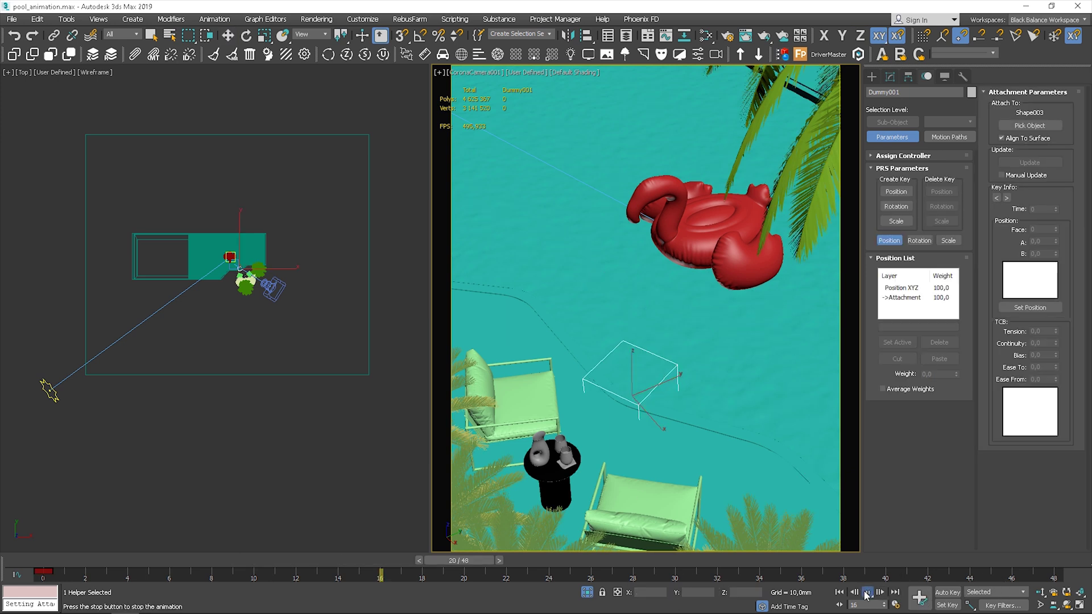
pyautogui.click(867, 593)
pyautogui.press('w')
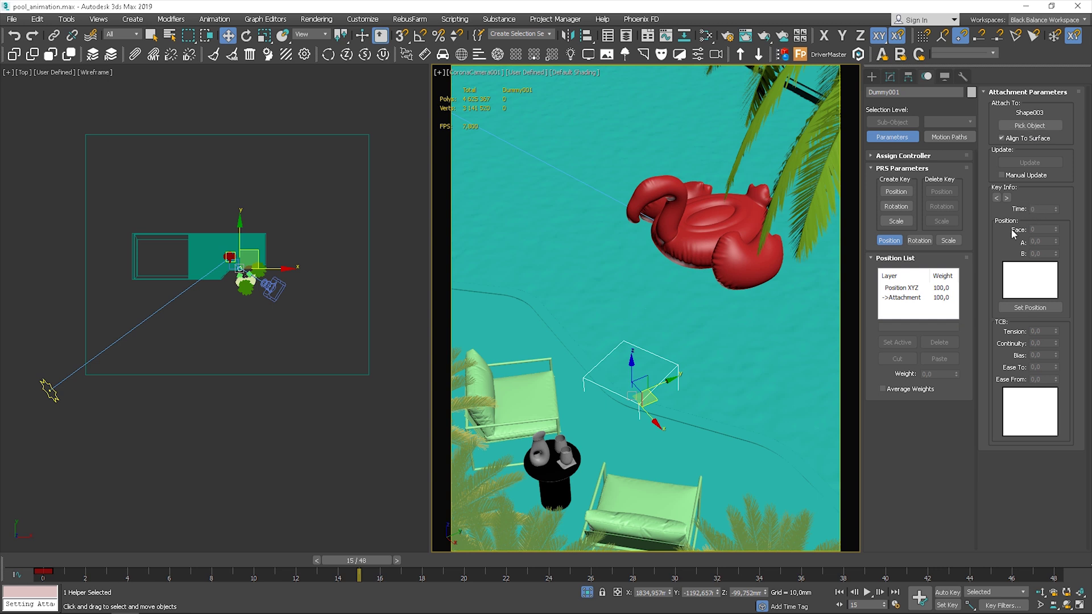
# Step: Set the dummy's attachment point on the water under the flamingo's centre at frame 0, without animating it
pyautogui.click(1027, 307)
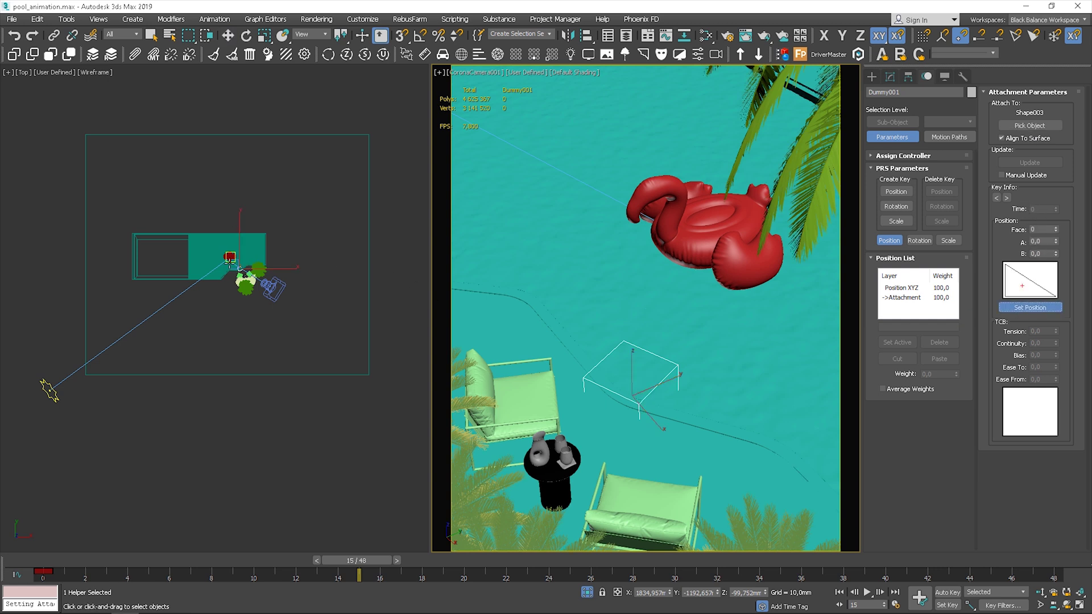
pyautogui.scroll(10, 230, 261)
pyautogui.moveTo(251, 236); pyautogui.dragTo(189, 207)
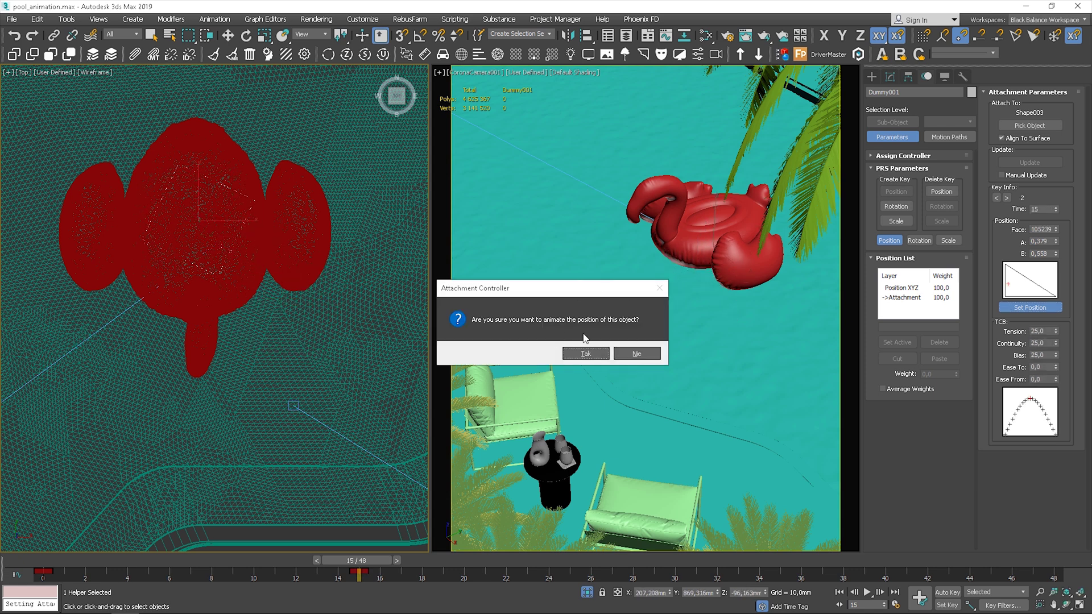
pyautogui.click(631, 355)
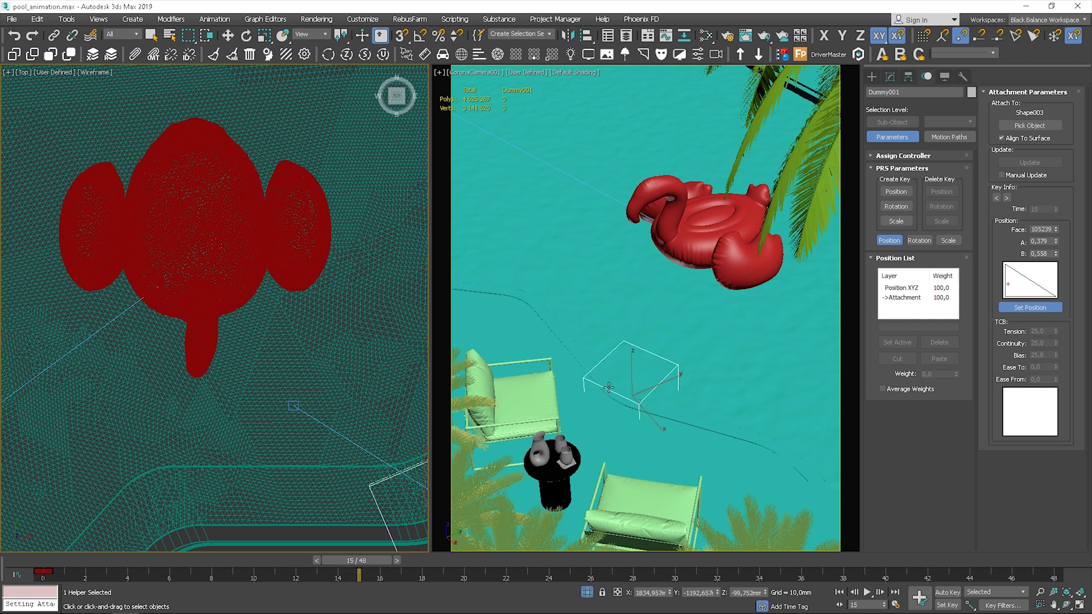
pyautogui.moveTo(360, 563); pyautogui.dragTo(45, 562)
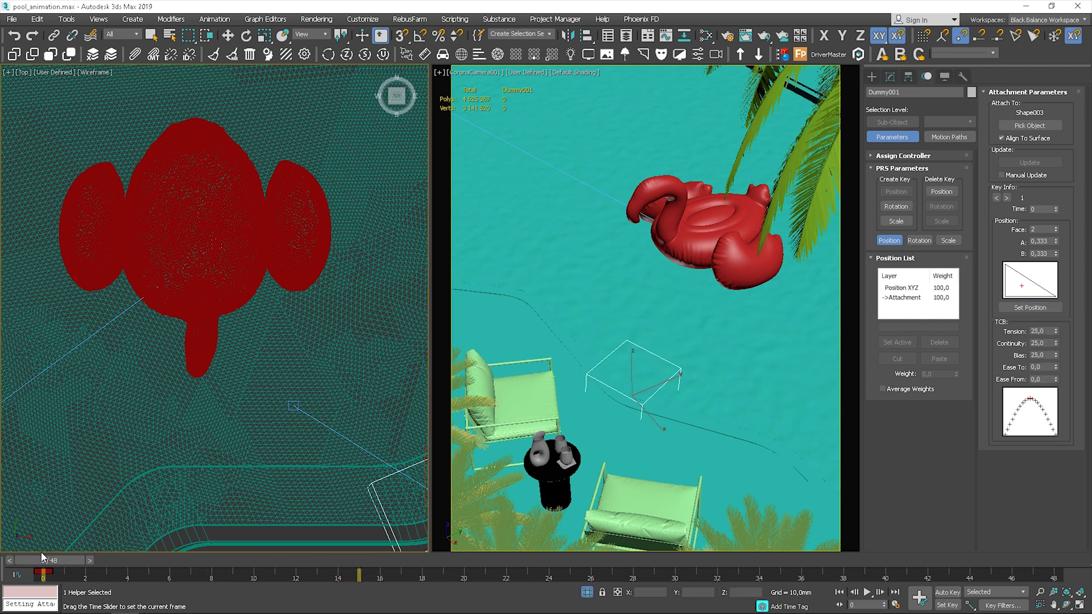
pyautogui.moveTo(181, 229); pyautogui.dragTo(195, 223)
pyautogui.moveTo(55, 562); pyautogui.dragTo(570, 519)
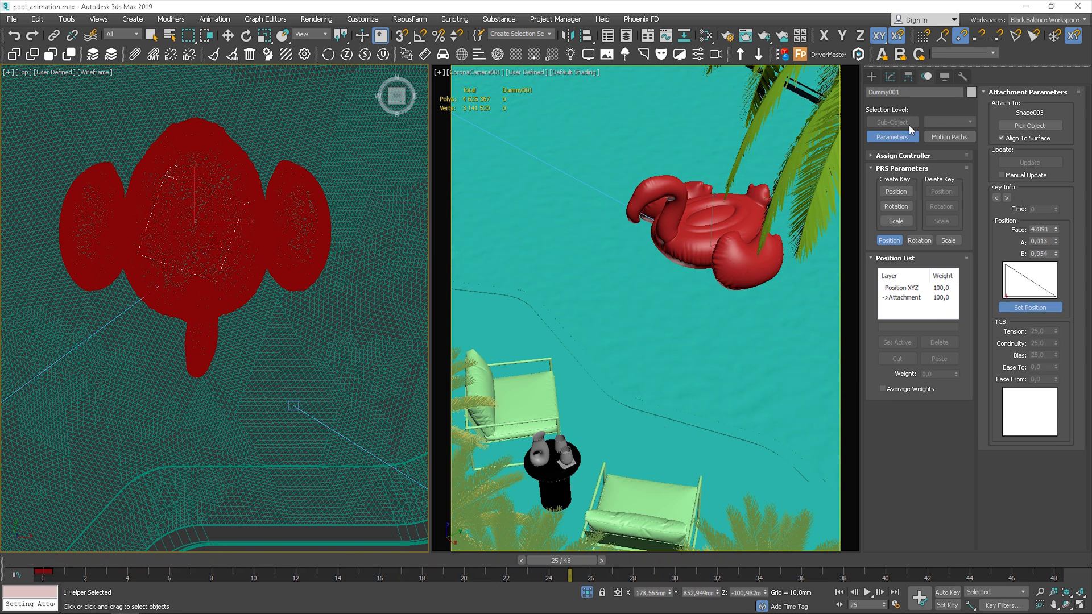
# Step: Scale the dummy uniformly to about 202%
pyautogui.click(890, 76)
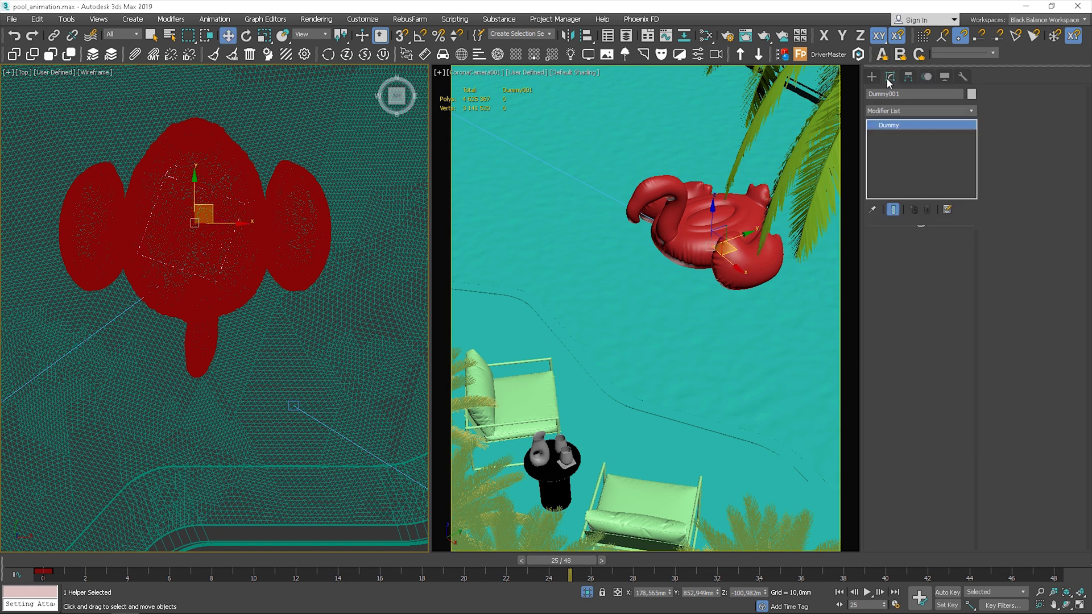
pyautogui.press('r')
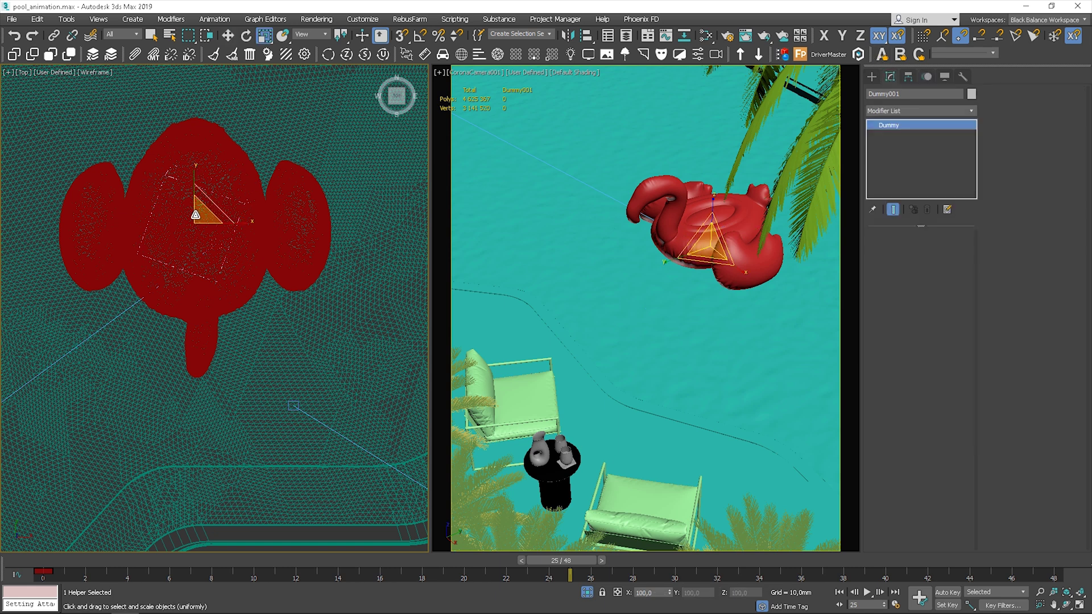
pyautogui.moveTo(195, 215); pyautogui.dragTo(206, 137)
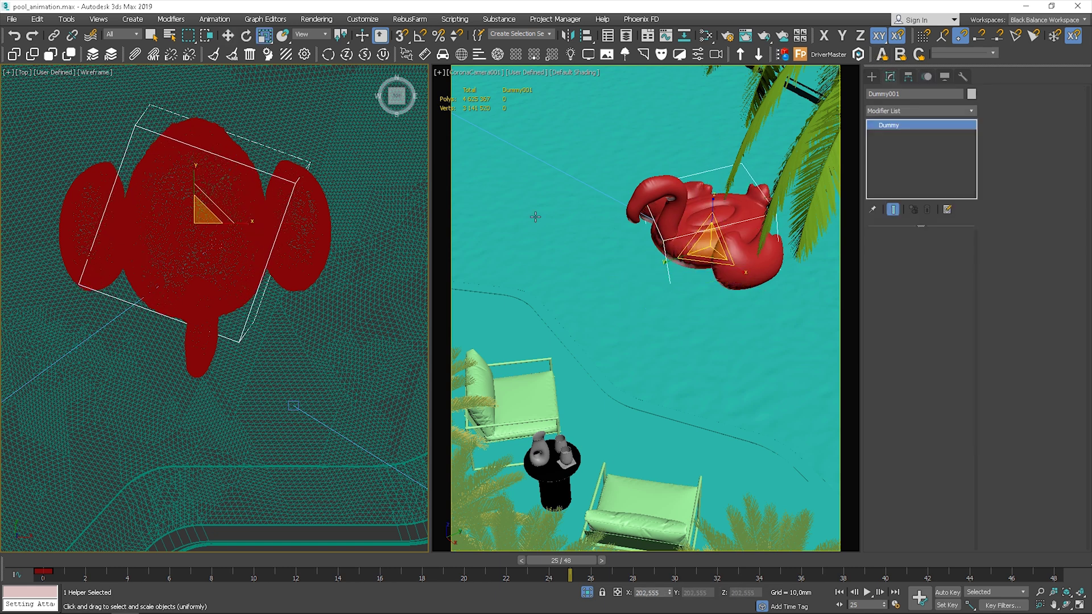
# Step: Link the Flamingo to the dummy as its parent and preview it bobbing on the water
pyautogui.click(746, 259)
pyautogui.click(53, 36)
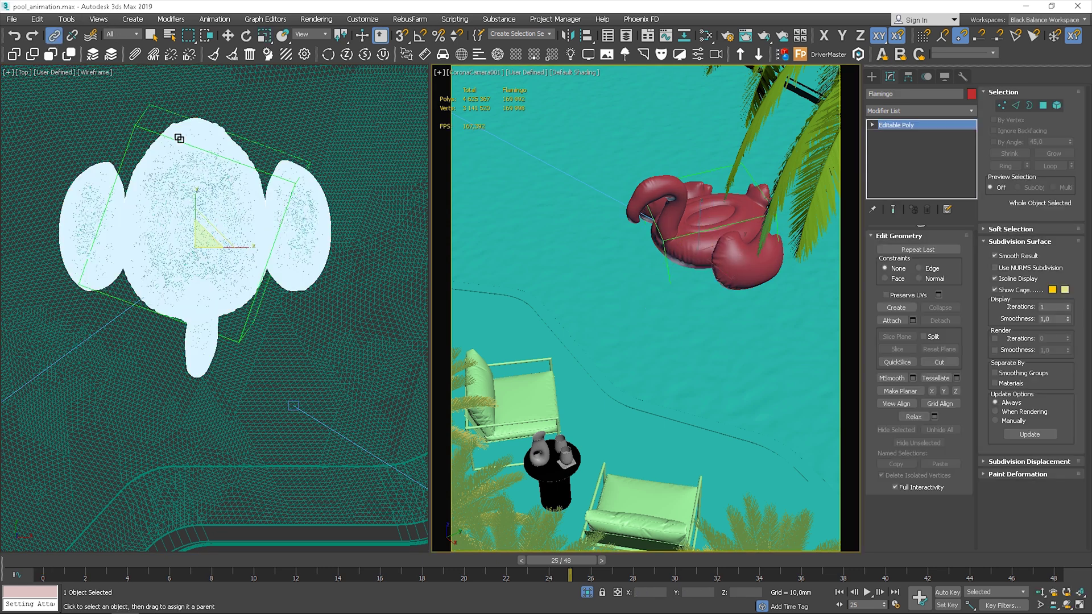
pyautogui.moveTo(202, 240); pyautogui.dragTo(285, 240)
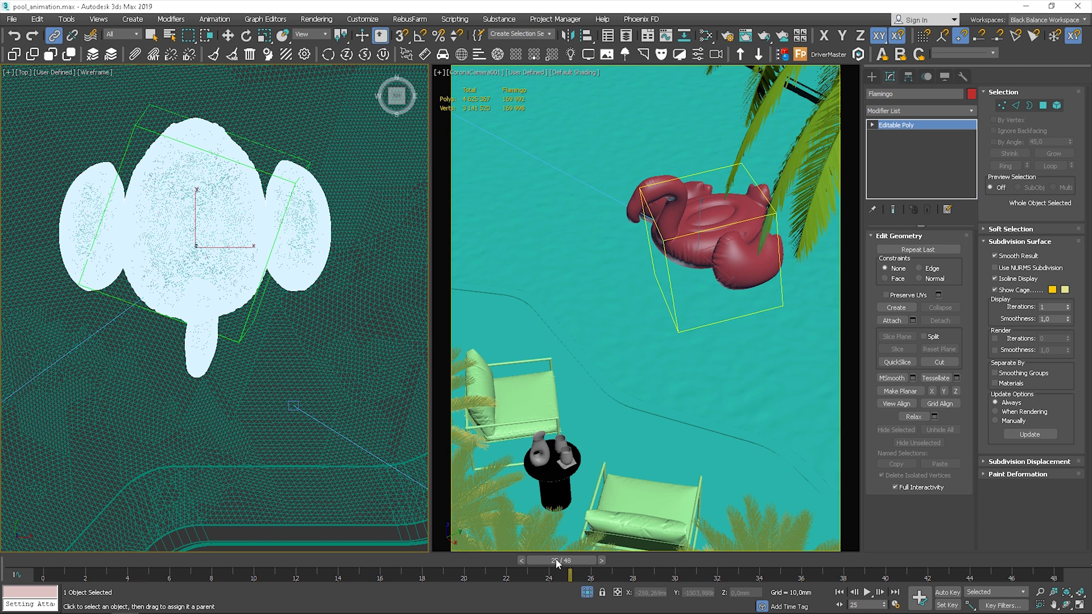
pyautogui.moveTo(556, 563); pyautogui.dragTo(45, 560)
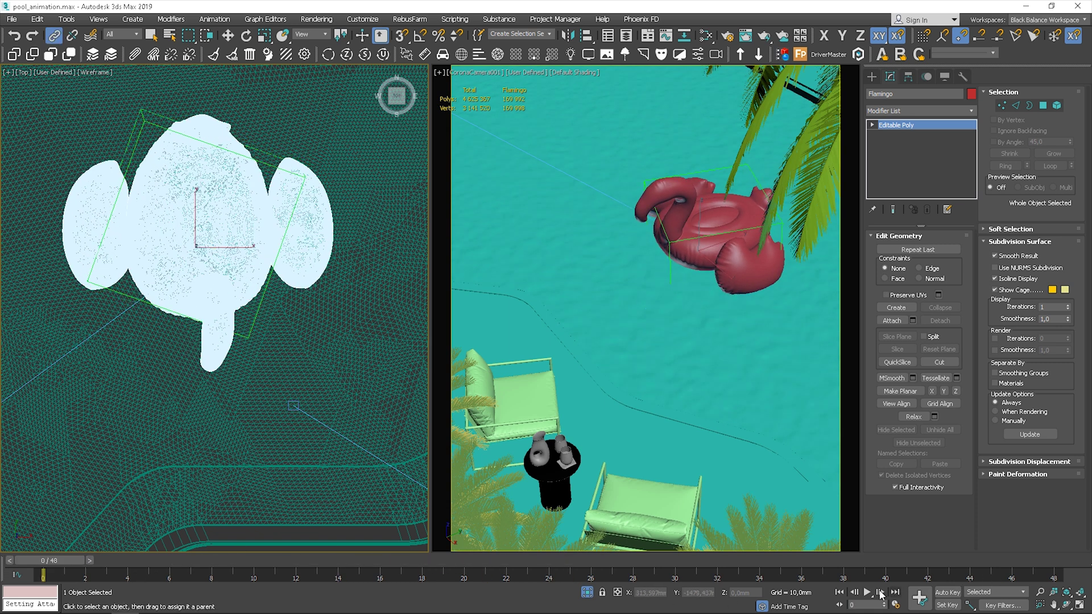
pyautogui.click(867, 593)
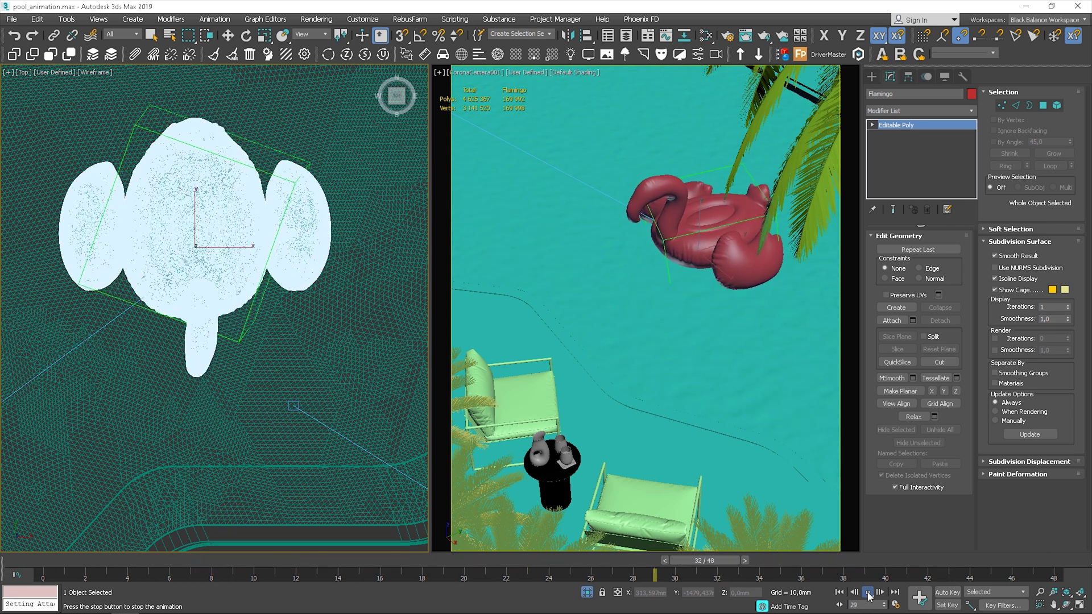
pyautogui.click(869, 593)
pyautogui.click(54, 35)
pyautogui.press('Home')
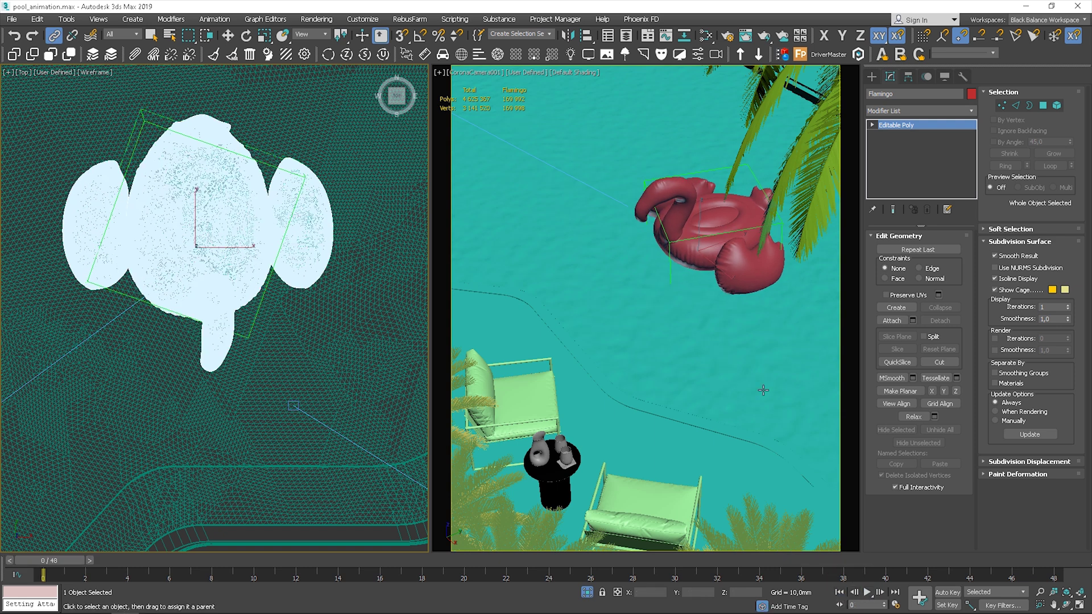
# Step: Copy the displaced water surface as 'water - dummy'
pyautogui.click(752, 347)
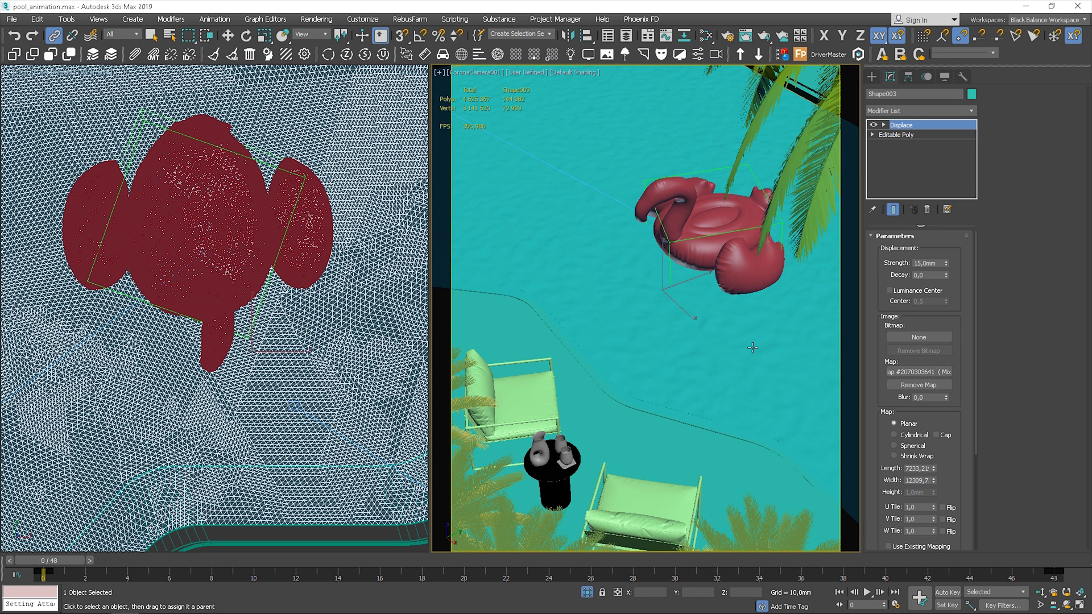
pyautogui.hotkey('ctrl', 'v')
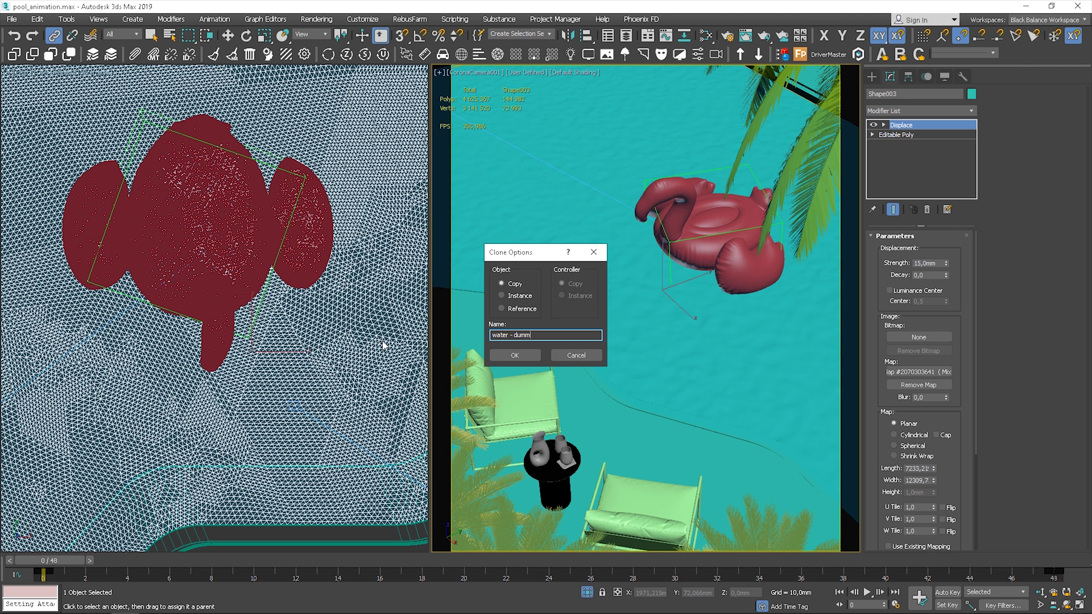
pyautogui.press('Return')
# Step: Uncheck Renderable in the water - dummy copy's Object Properties
pyautogui.rightClick(719, 293)
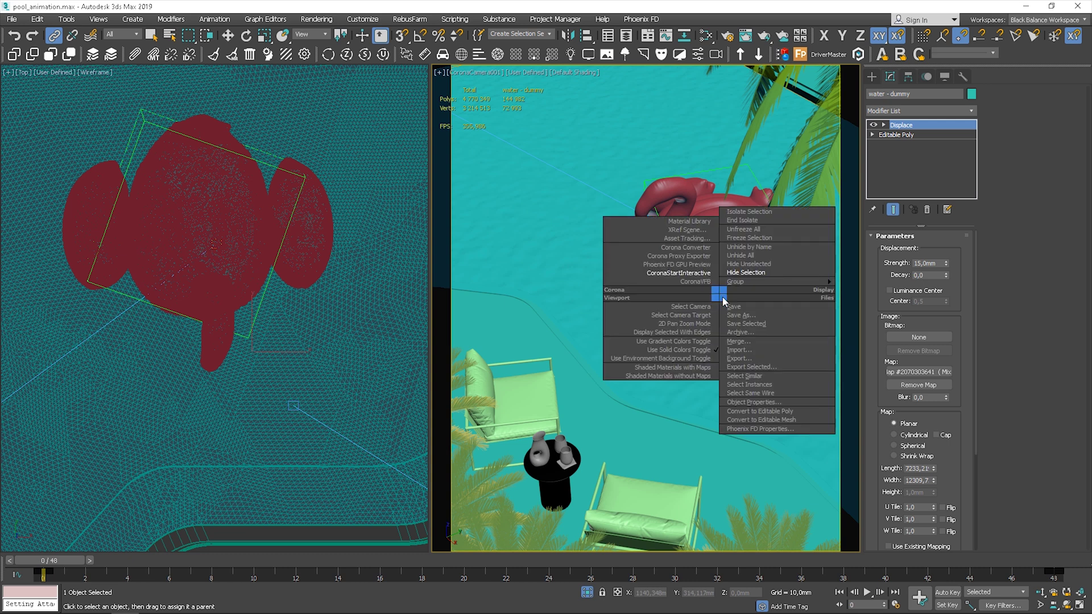
pyautogui.click(756, 402)
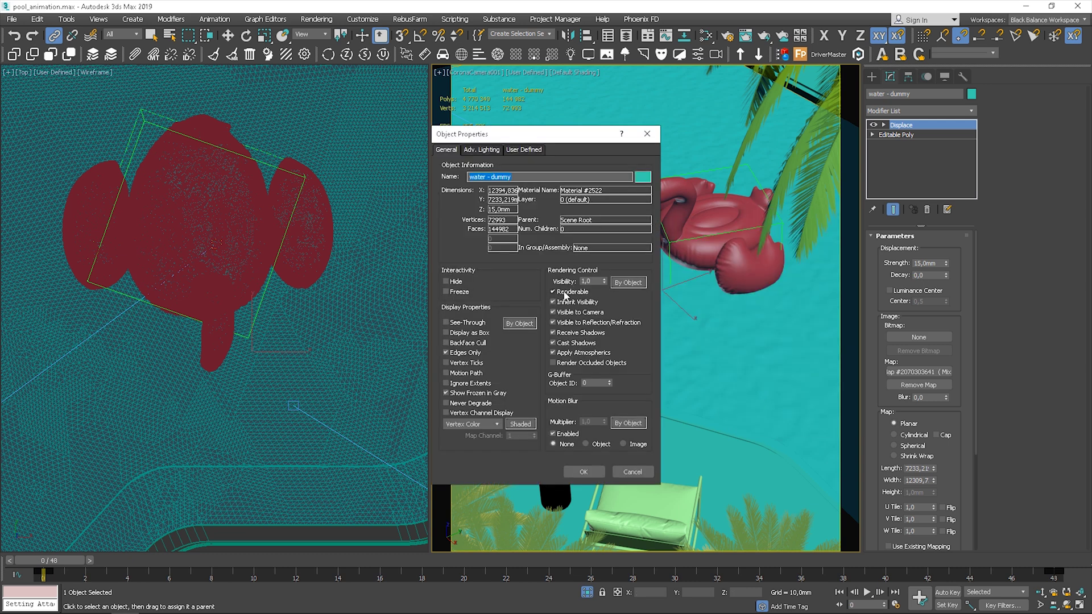
pyautogui.click(552, 292)
pyautogui.click(586, 472)
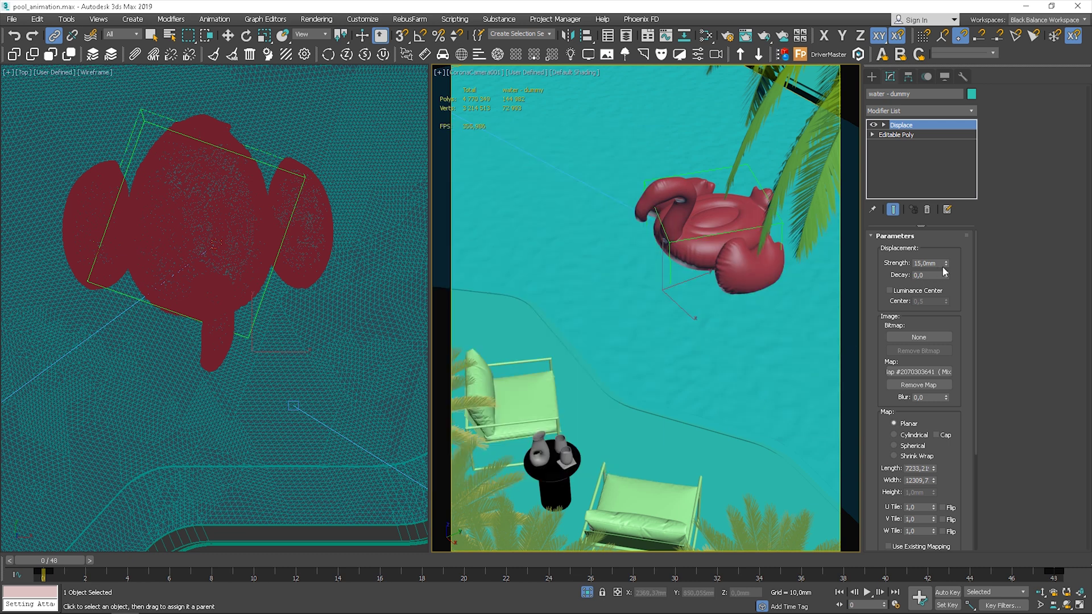
# Step: Try Displace Strength values of 10, 5 and finally 4 mm, previewing the waves each time
pyautogui.click(928, 263)
pyautogui.write('10')
pyautogui.press('Return')
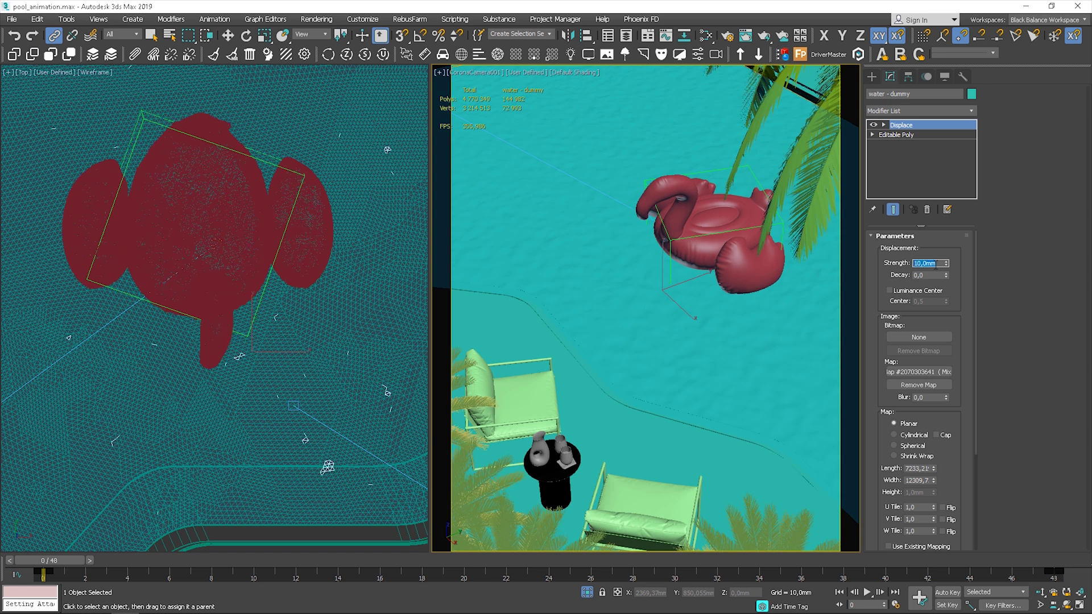
pyautogui.click(867, 592)
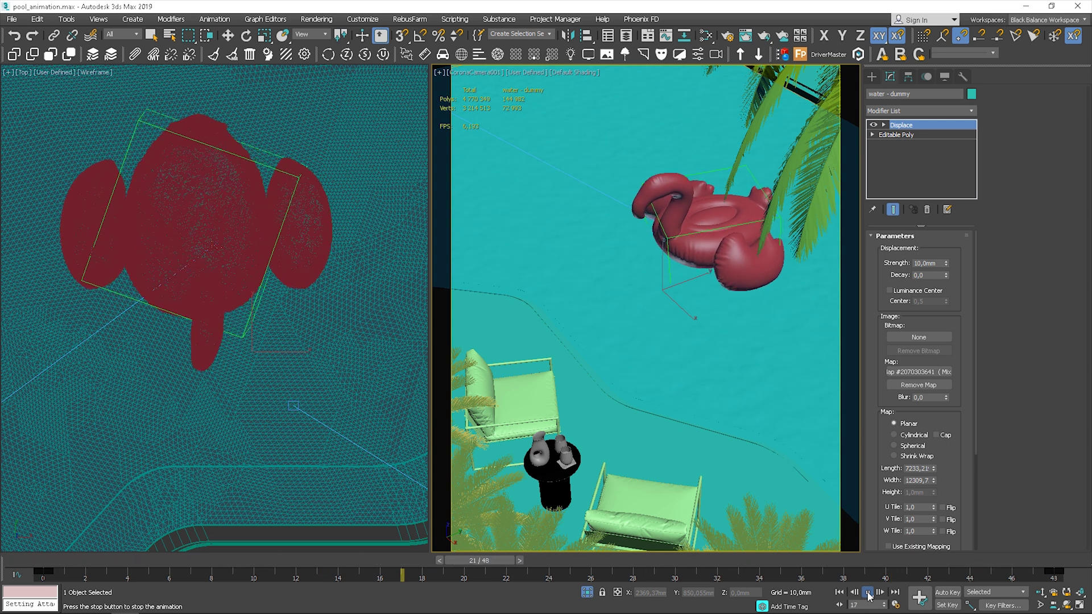
pyautogui.click(868, 592)
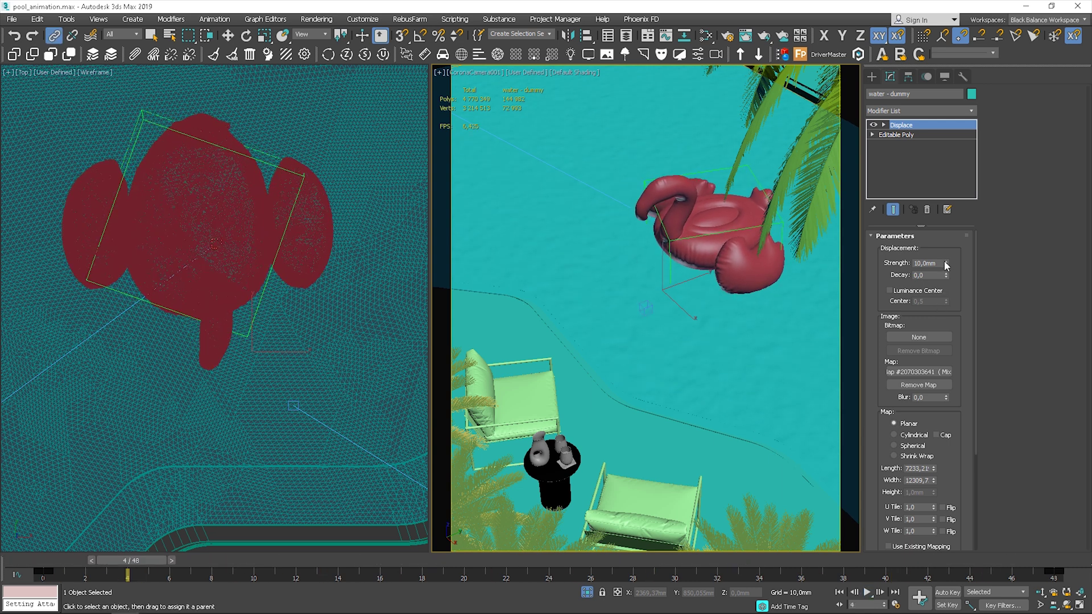
pyautogui.press('Return')
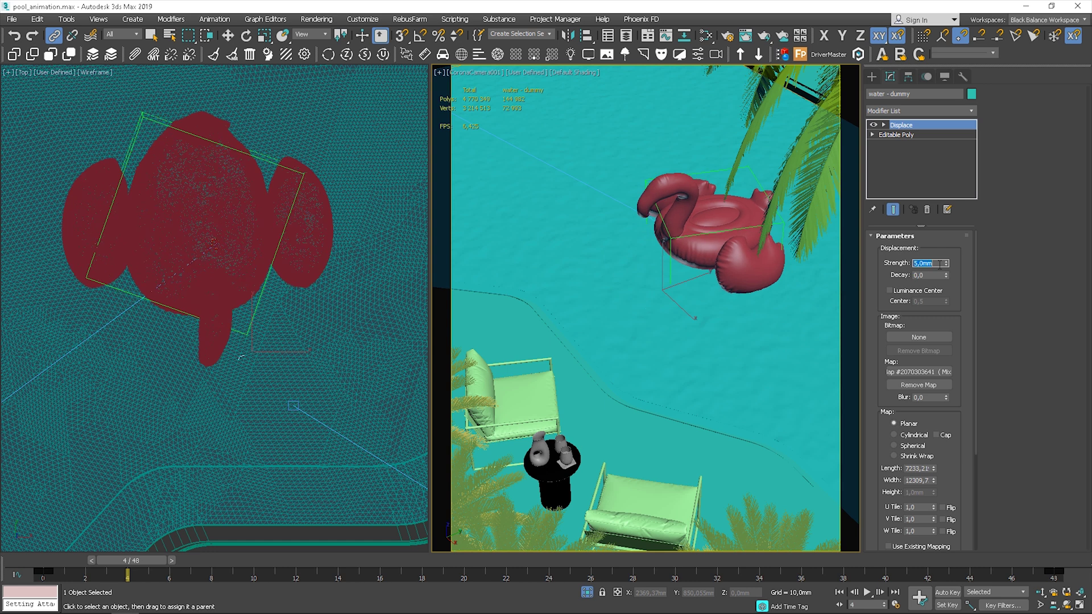
pyautogui.click(867, 592)
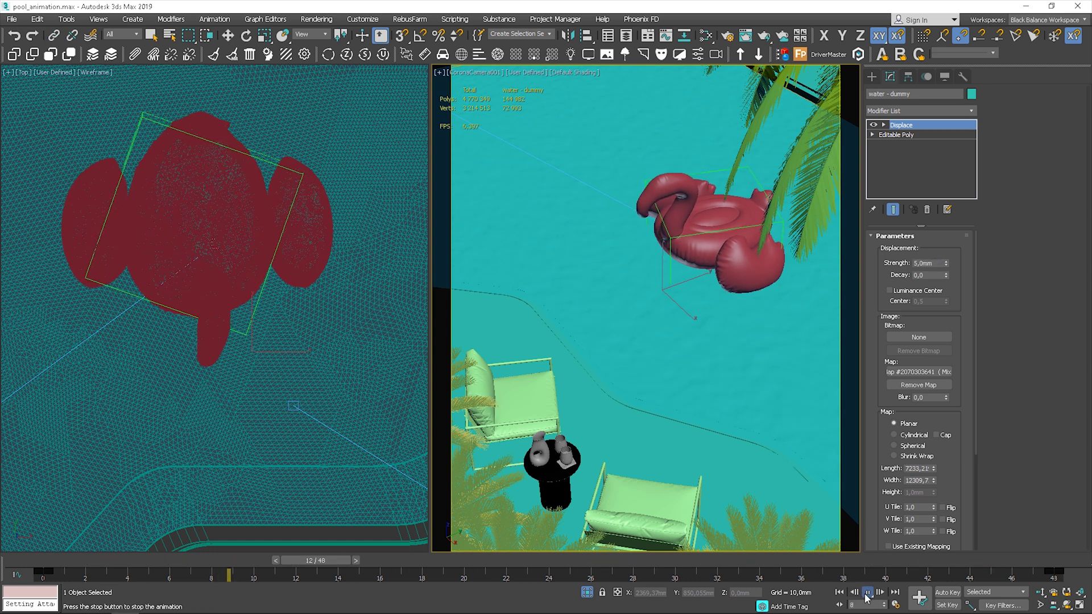
pyautogui.click(866, 592)
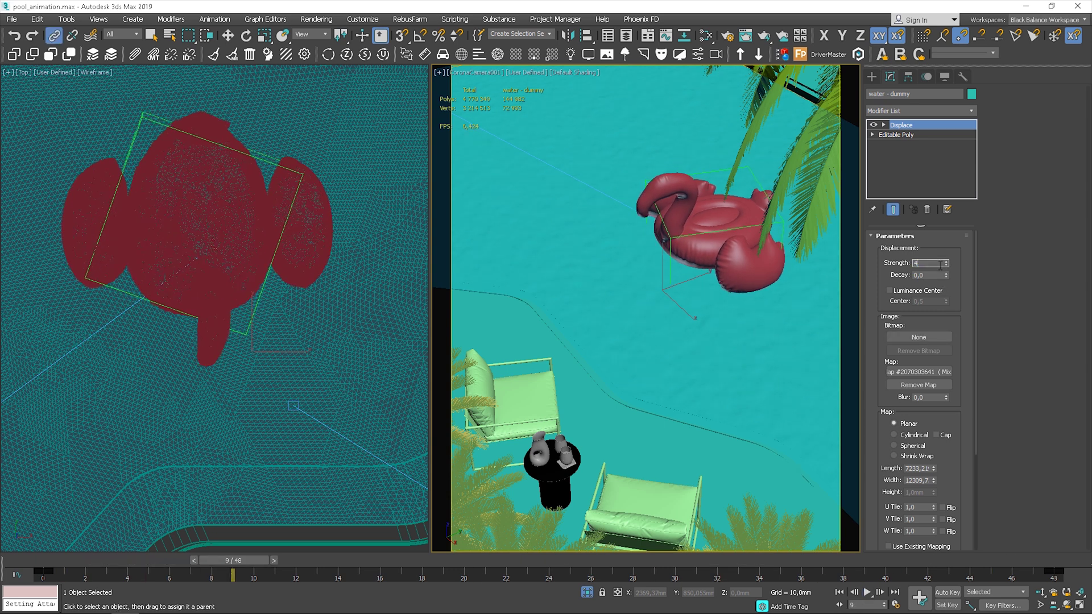
pyautogui.press('/')
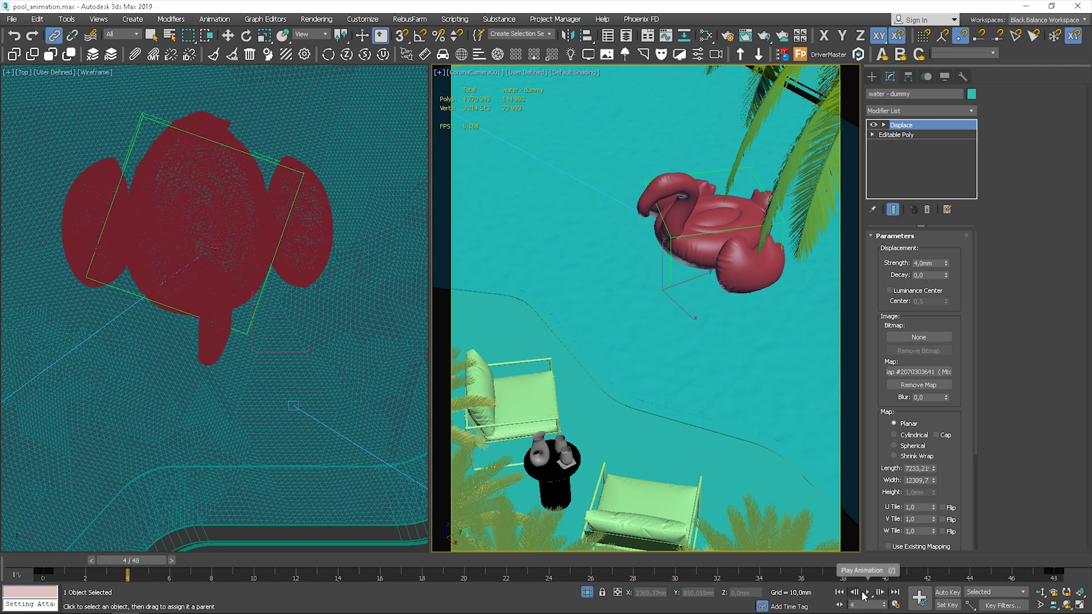
pyautogui.click(841, 593)
# Step: Start a Corona interactive render, move to frame 28, and select the Corona camera
pyautogui.rightClick(800, 333)
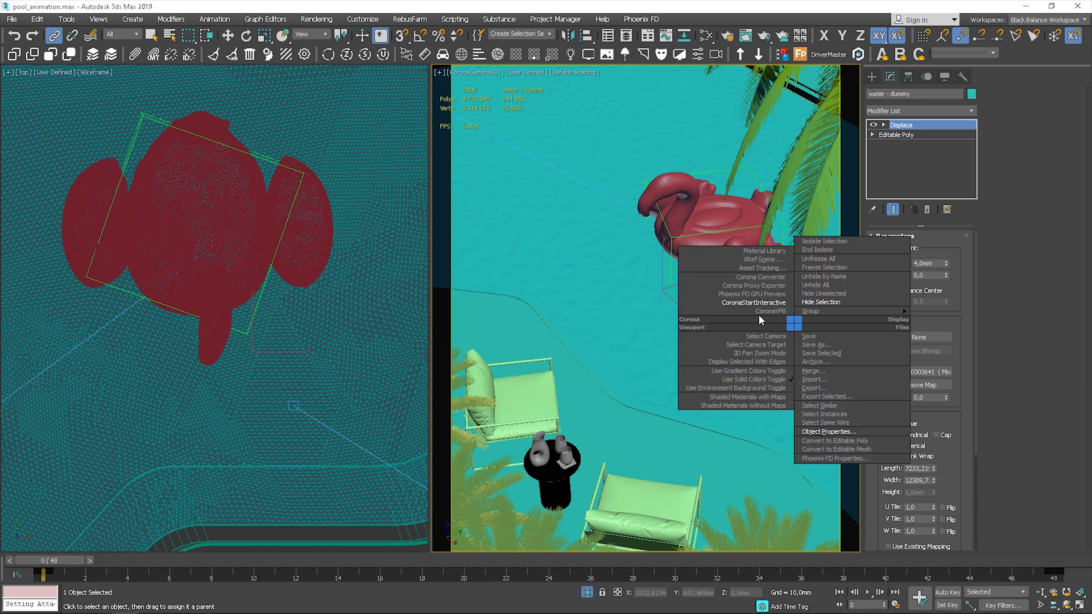
pyautogui.click(763, 303)
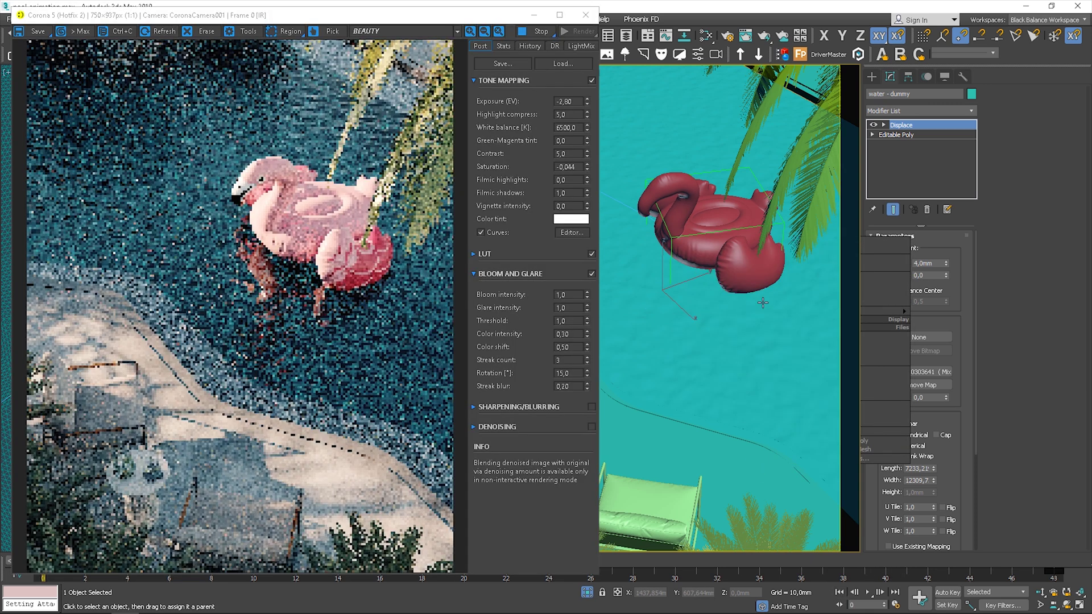
pyautogui.click(633, 560)
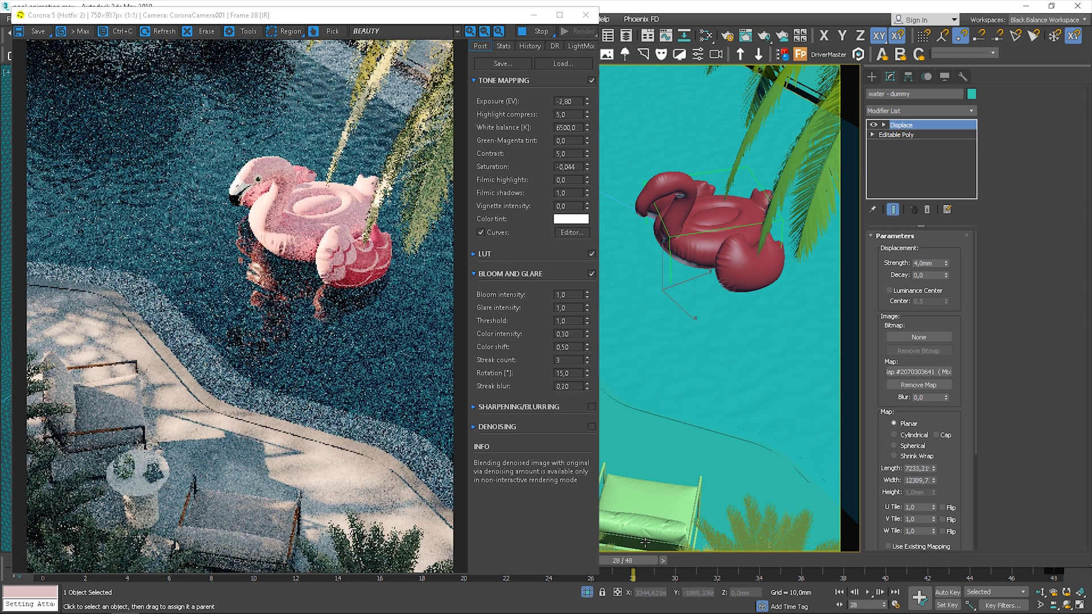
pyautogui.rightClick(722, 339)
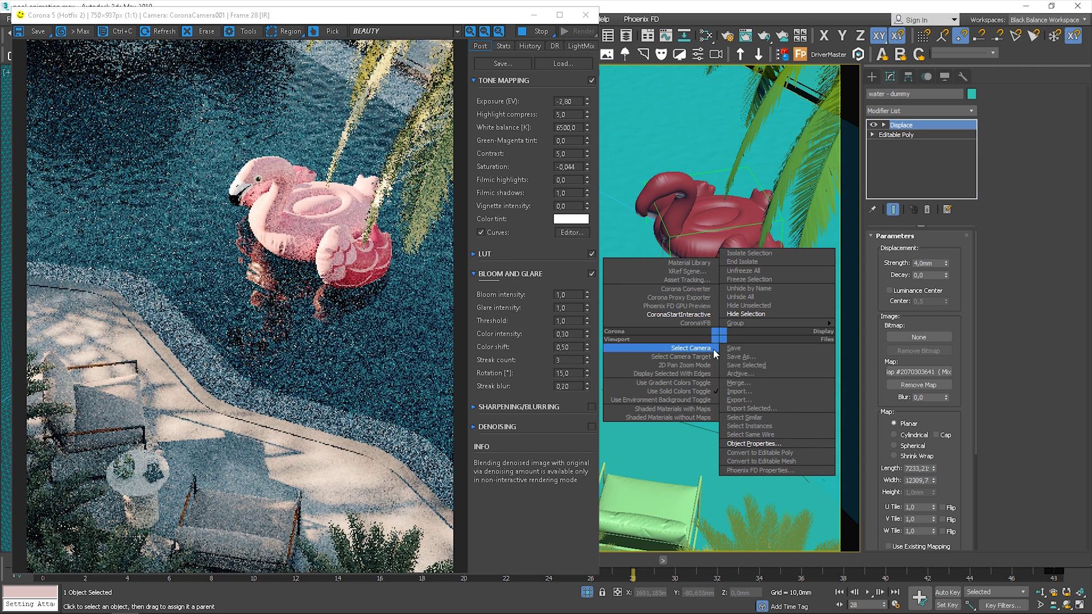
pyautogui.click(713, 349)
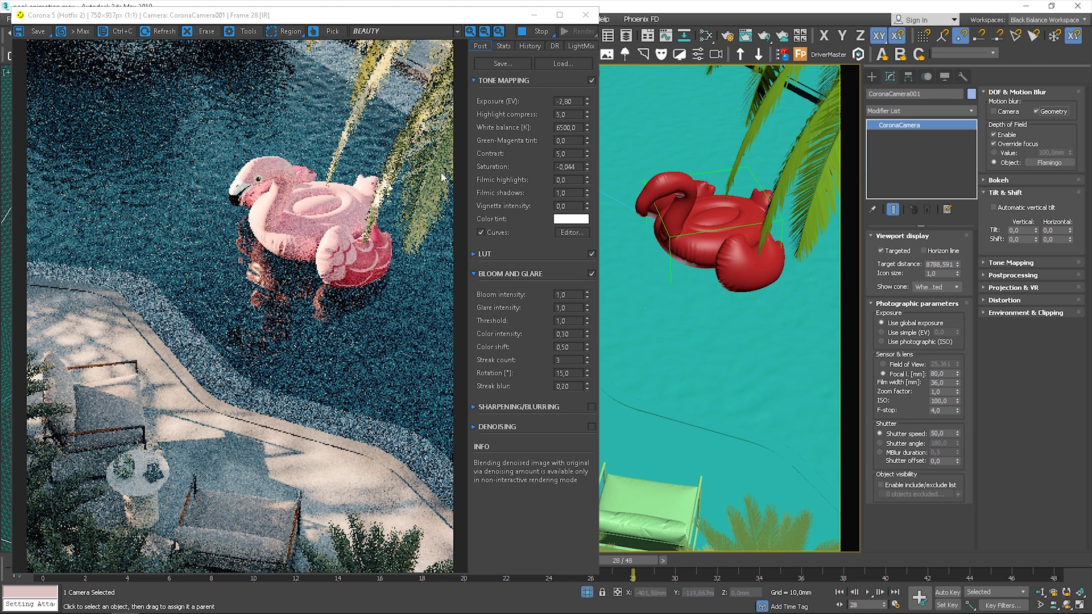
# Step: Region-render around the flamingo's head and set the camera's Shutter speed to 10
pyautogui.click(290, 31)
pyautogui.moveTo(291, 138); pyautogui.dragTo(193, 269)
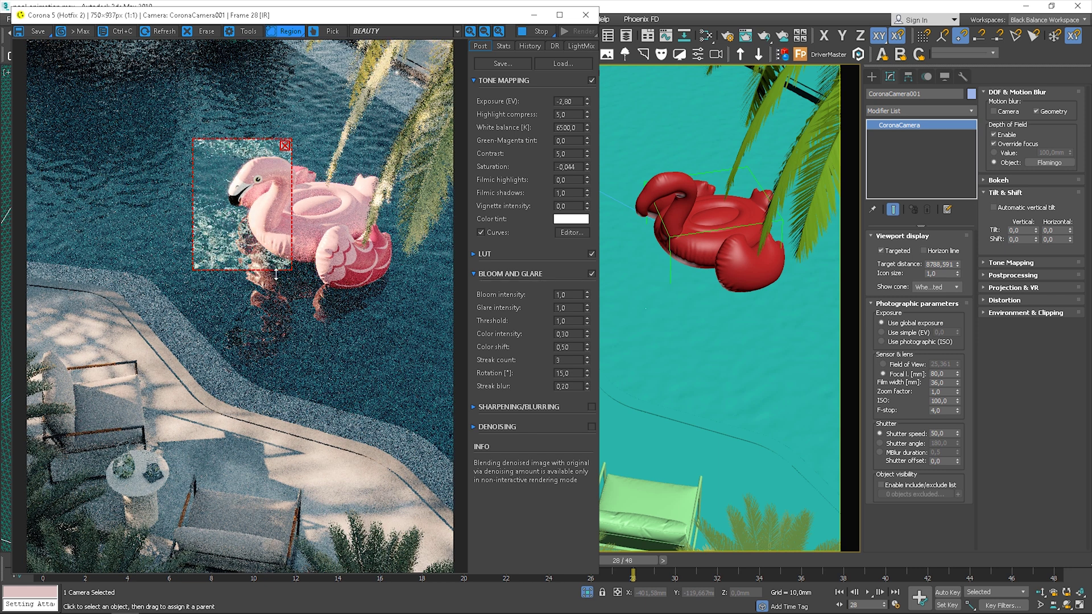
pyautogui.doubleClick(936, 433)
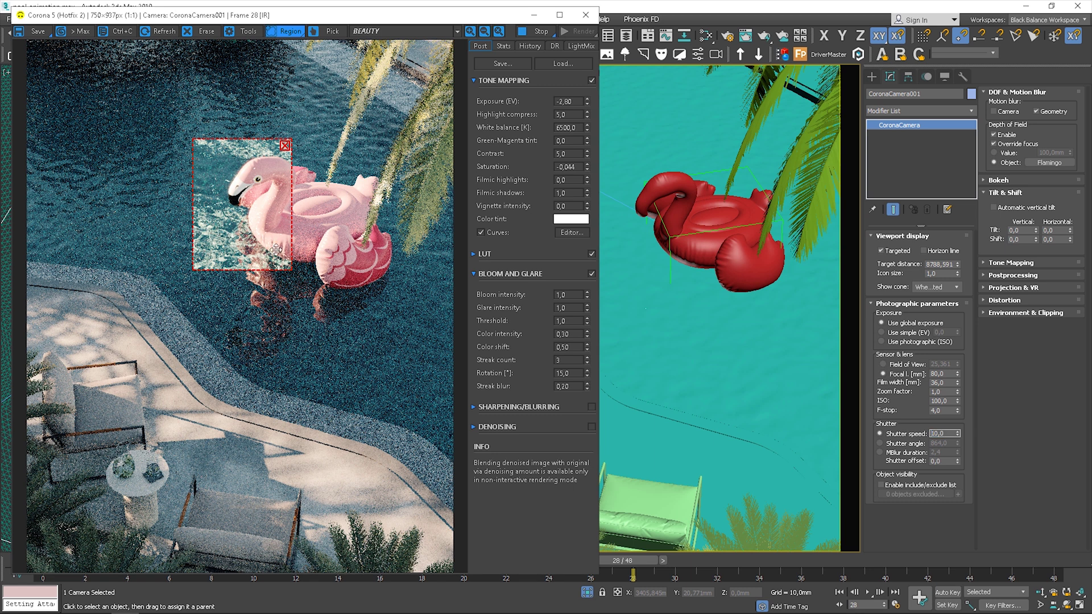
# Step: Check the flamingo's body in a region, clear the region, and disable Geometry motion blur
pyautogui.moveTo(268, 229); pyautogui.dragTo(339, 314)
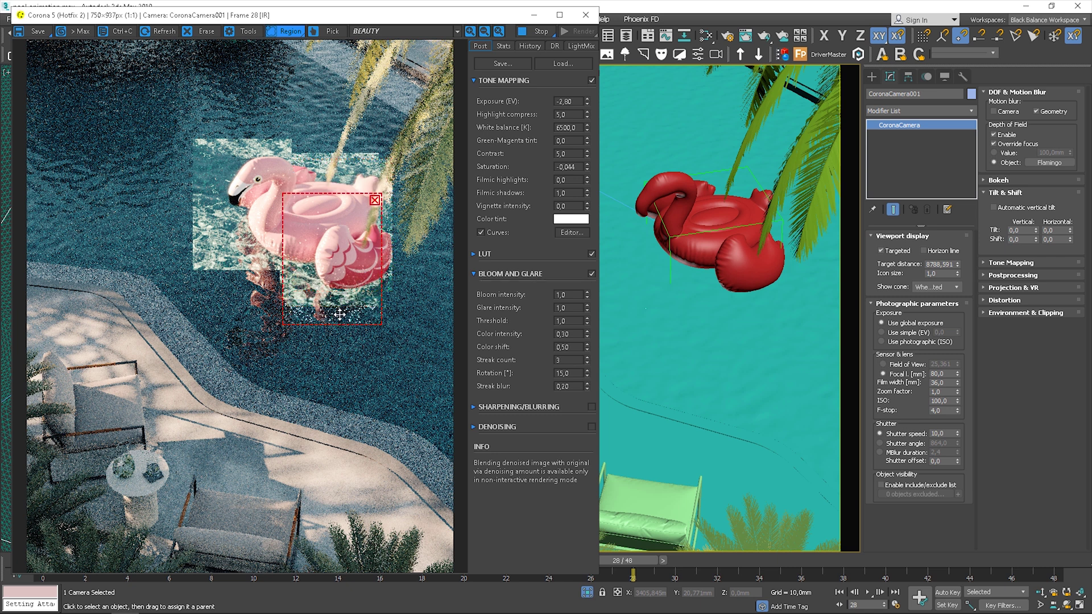
pyautogui.click(375, 200)
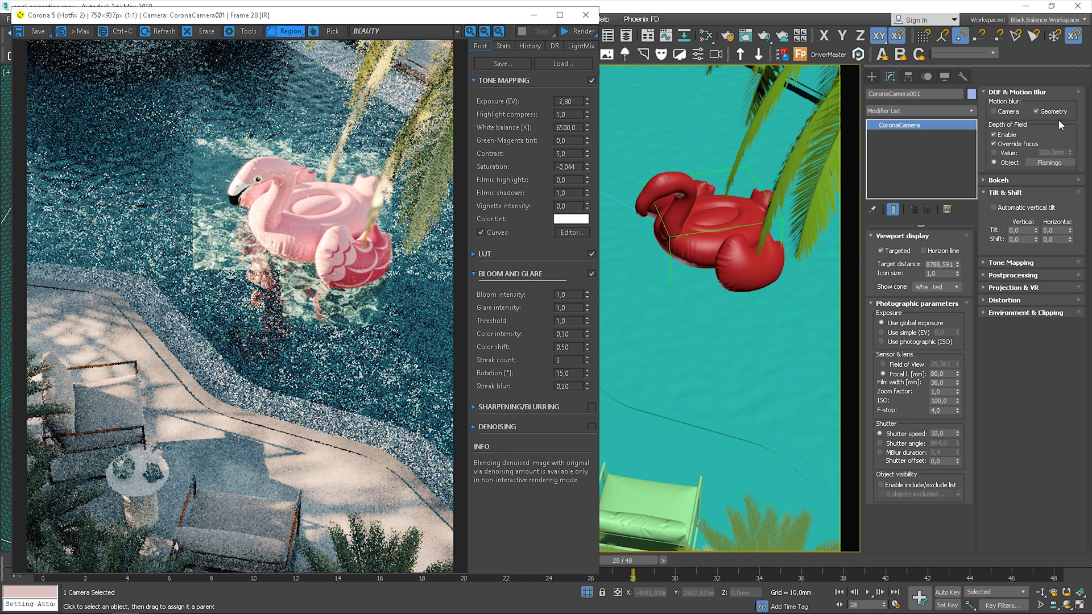
pyautogui.click(1040, 112)
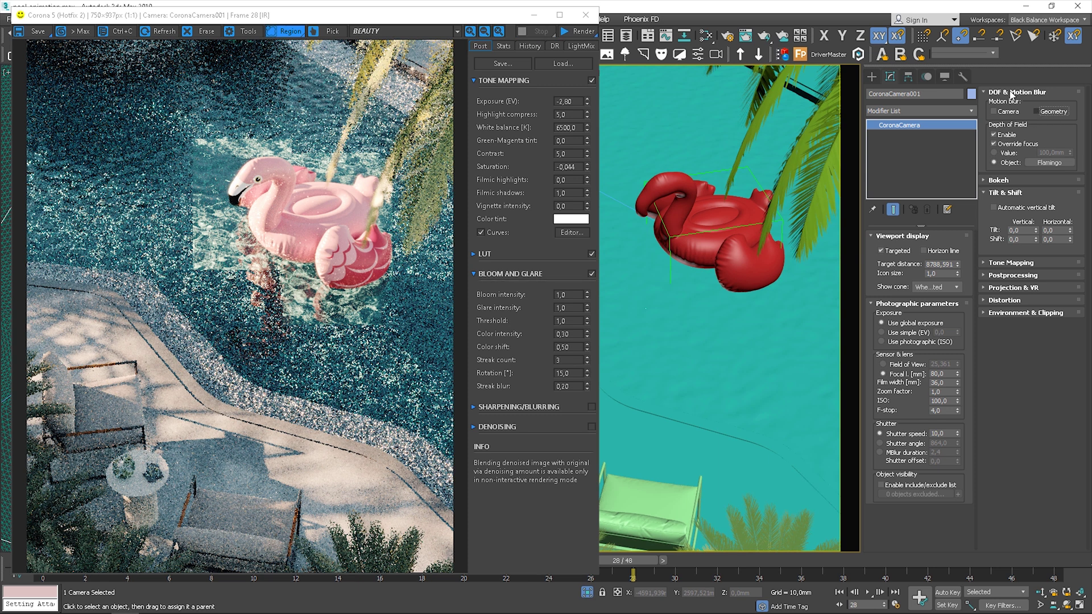
pyautogui.click(586, 17)
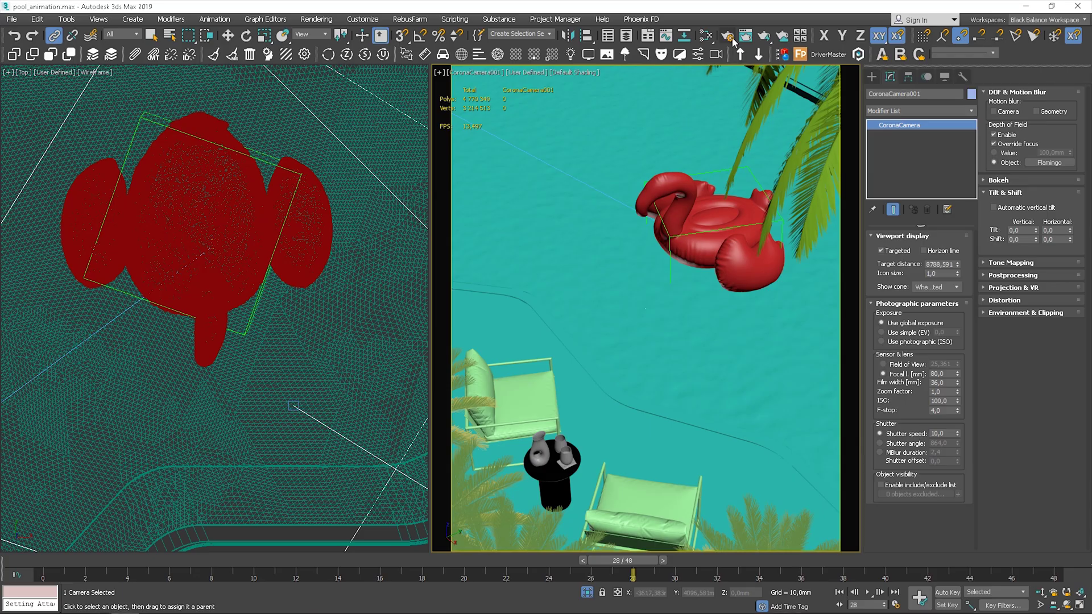
pyautogui.click(729, 36)
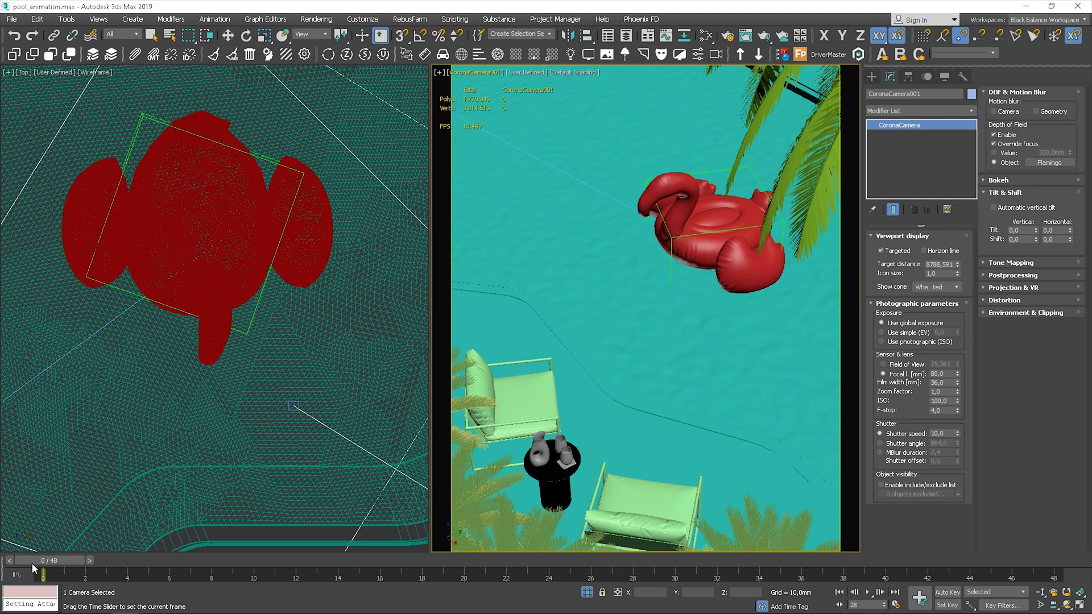
# Step: Reopen the Slate Material Editor and show both Noise maps' parameters
pyautogui.click(706, 36)
pyautogui.scroll(5, 294, 242)
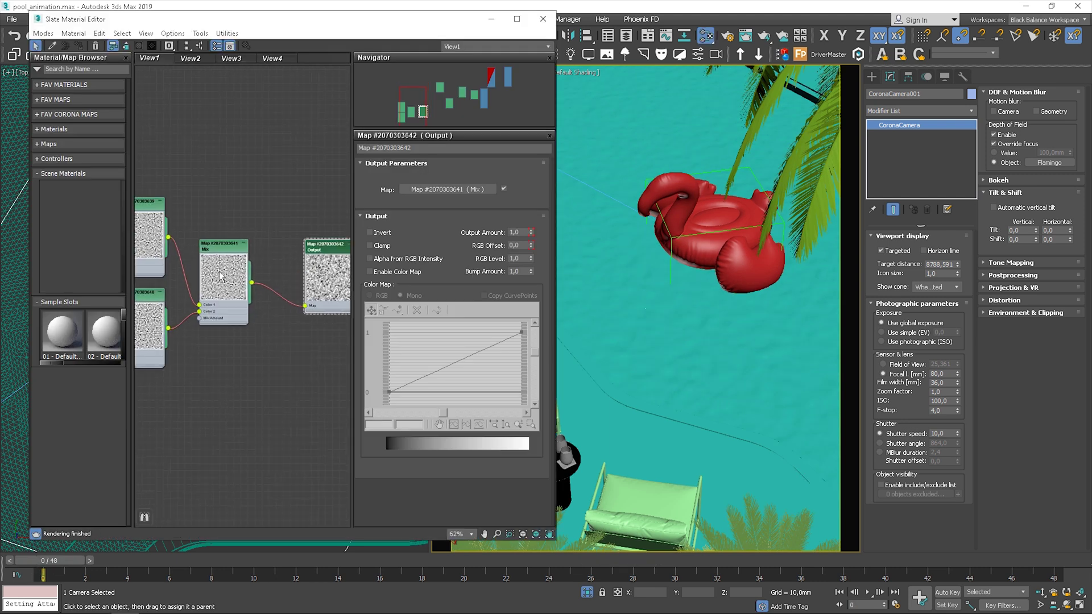
pyautogui.moveTo(128, 207); pyautogui.dragTo(200, 207, button='middle')
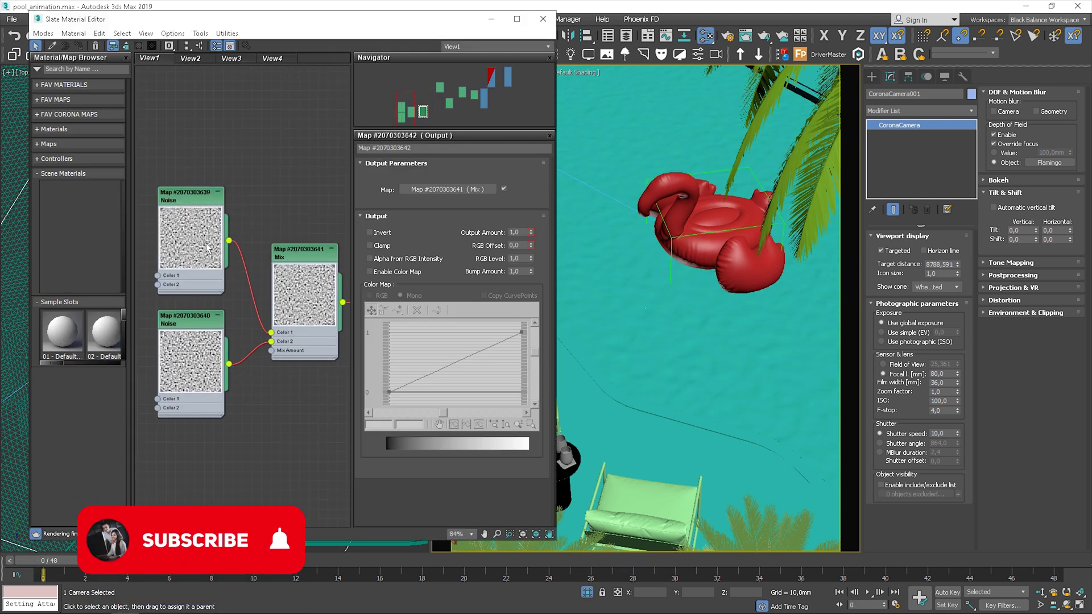
pyautogui.doubleClick(188, 200)
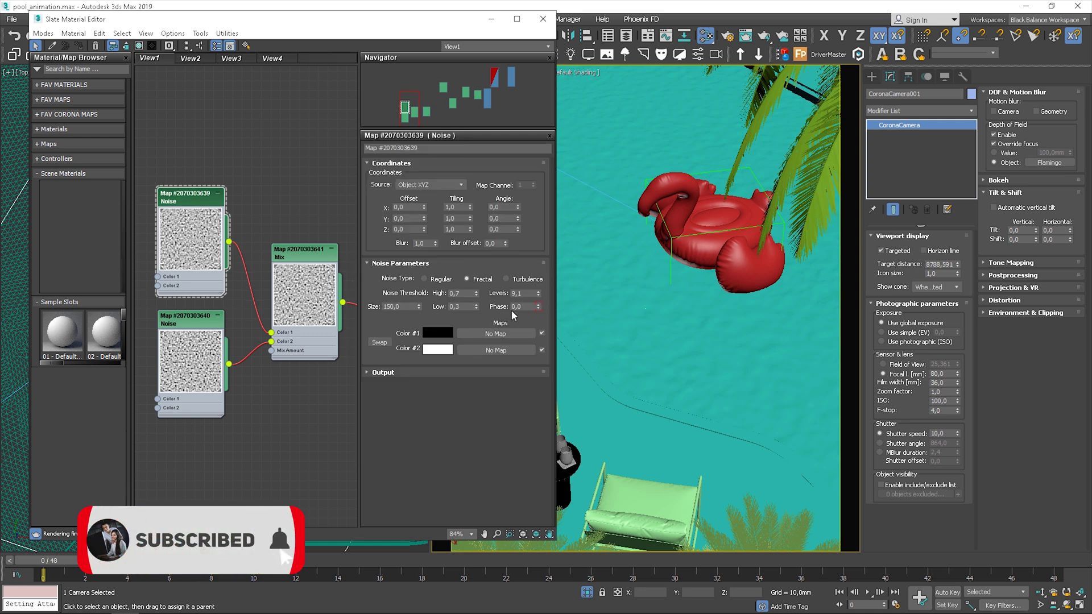
pyautogui.doubleClick(197, 322)
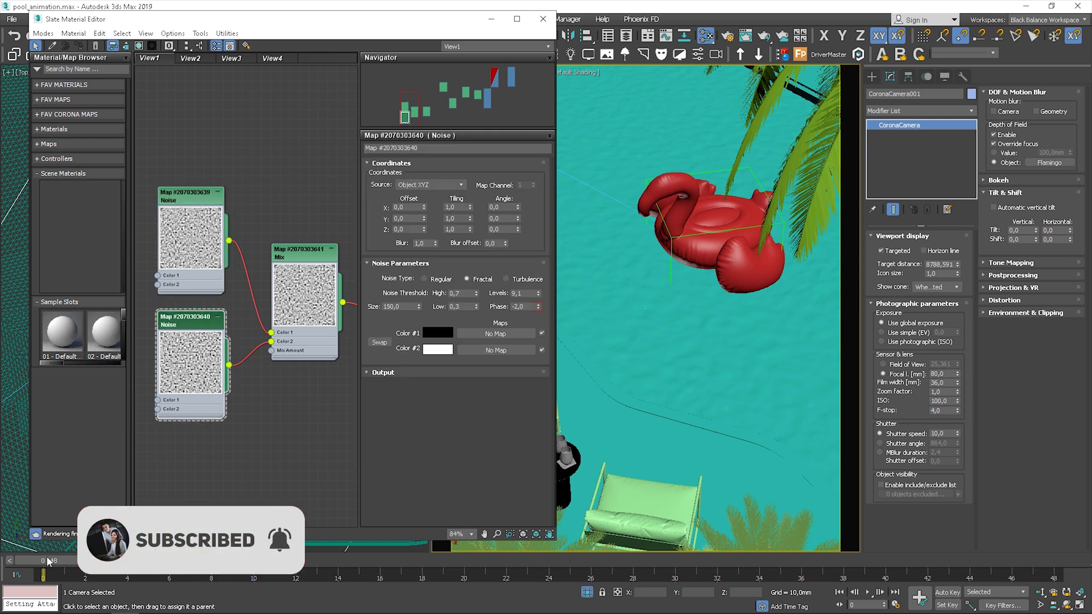
# Step: Compare the Noise Phase values at the last frame and an early frame
pyautogui.moveTo(48, 562); pyautogui.dragTo(1034, 562)
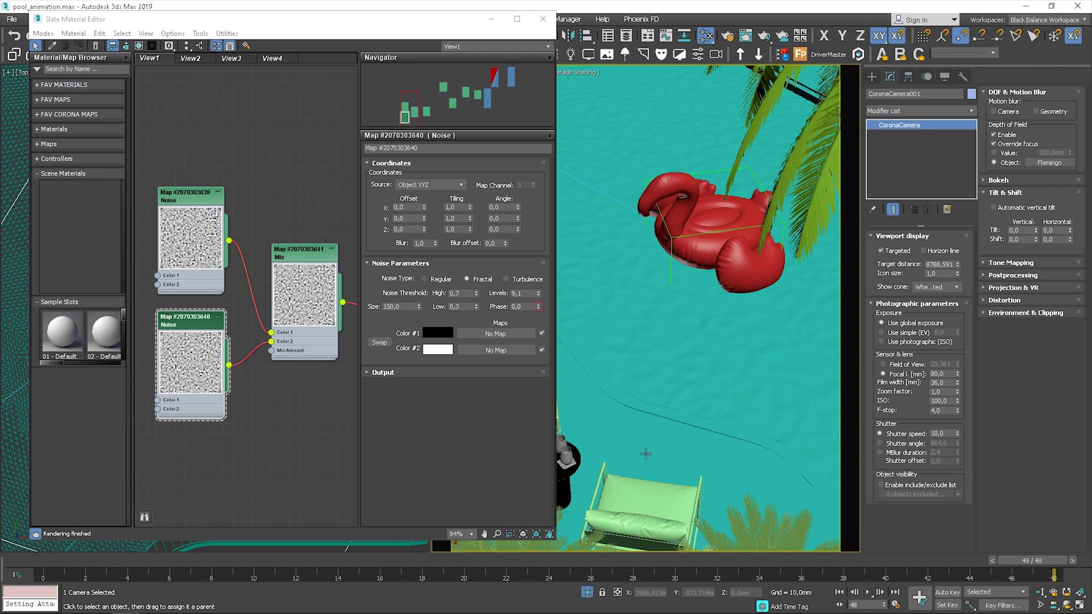
pyautogui.doubleClick(519, 307)
pyautogui.doubleClick(182, 202)
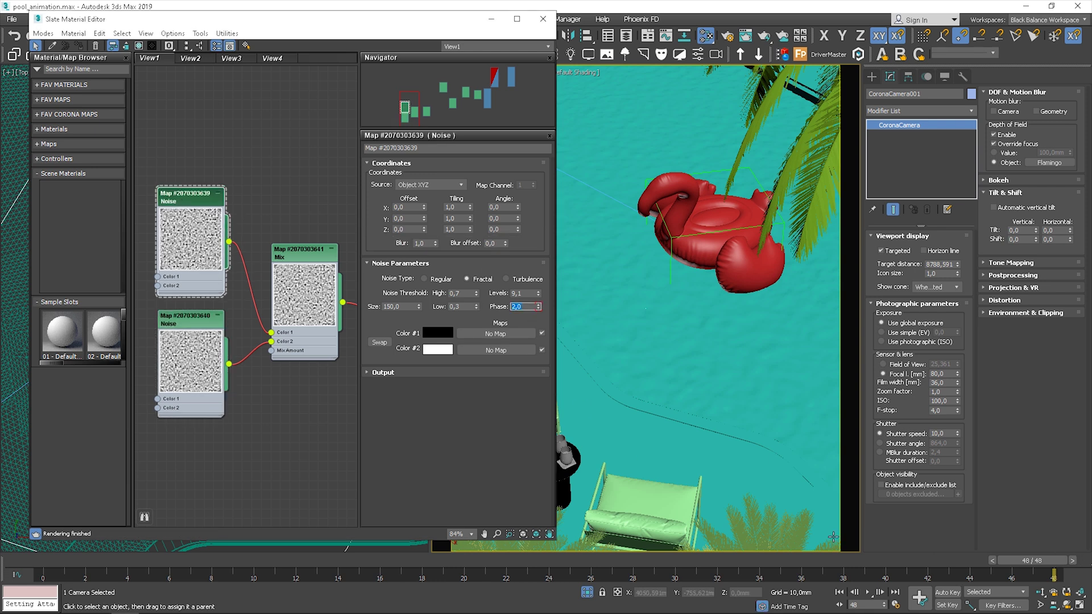
pyautogui.moveTo(1052, 573); pyautogui.dragTo(37, 537)
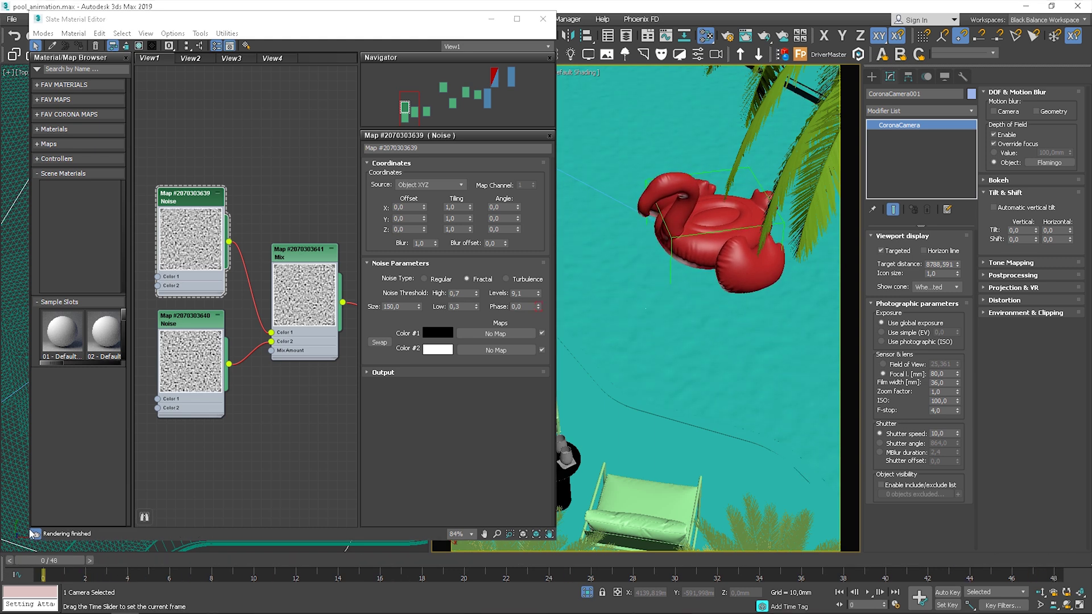